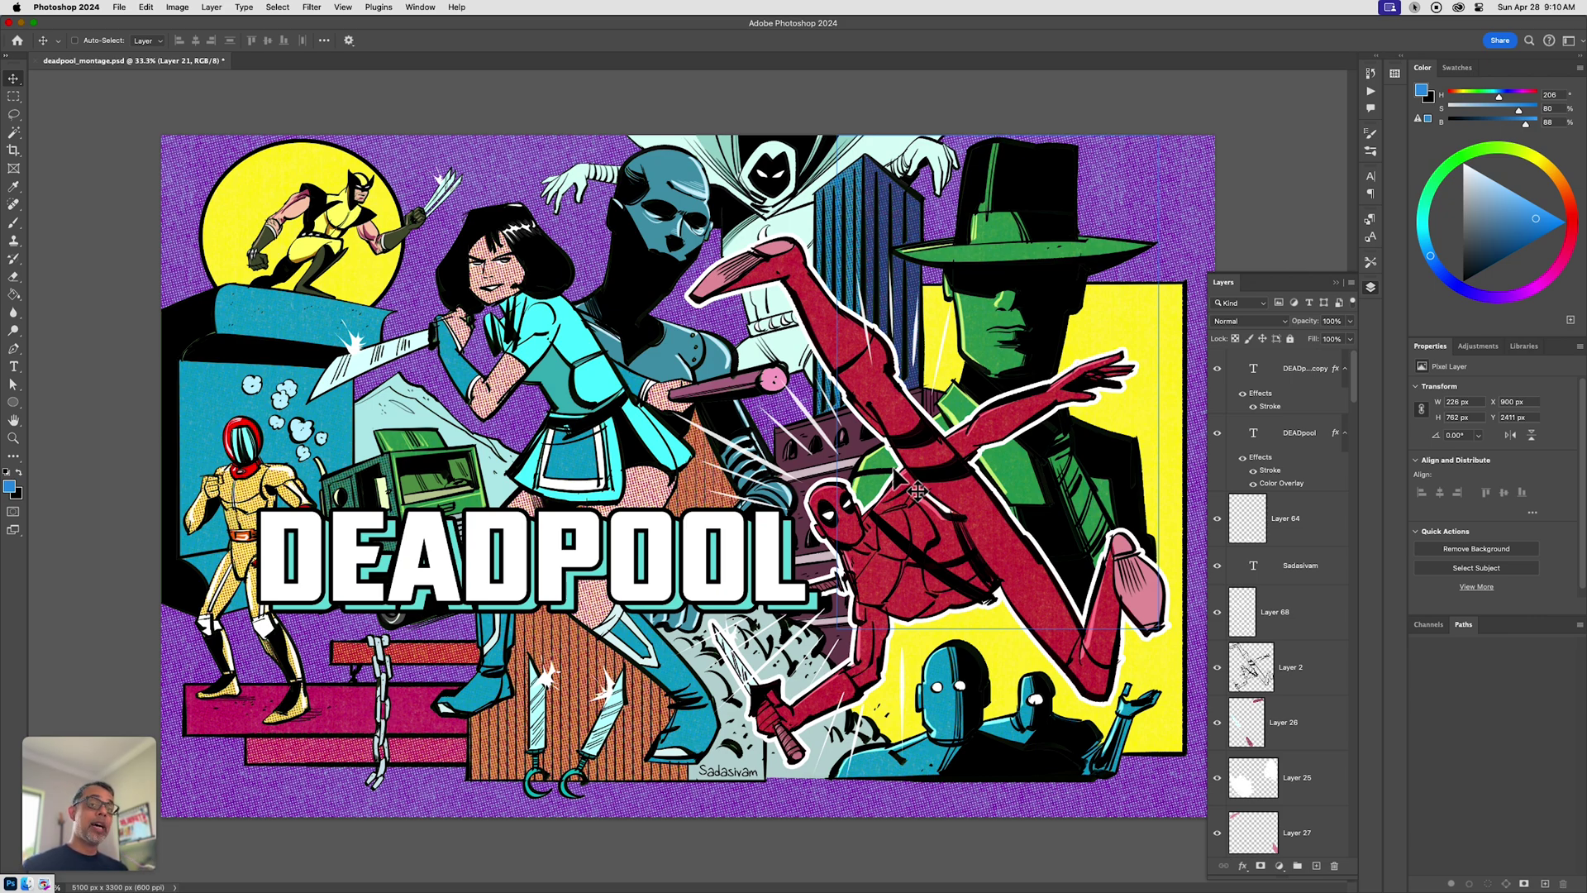
key(super+equal)
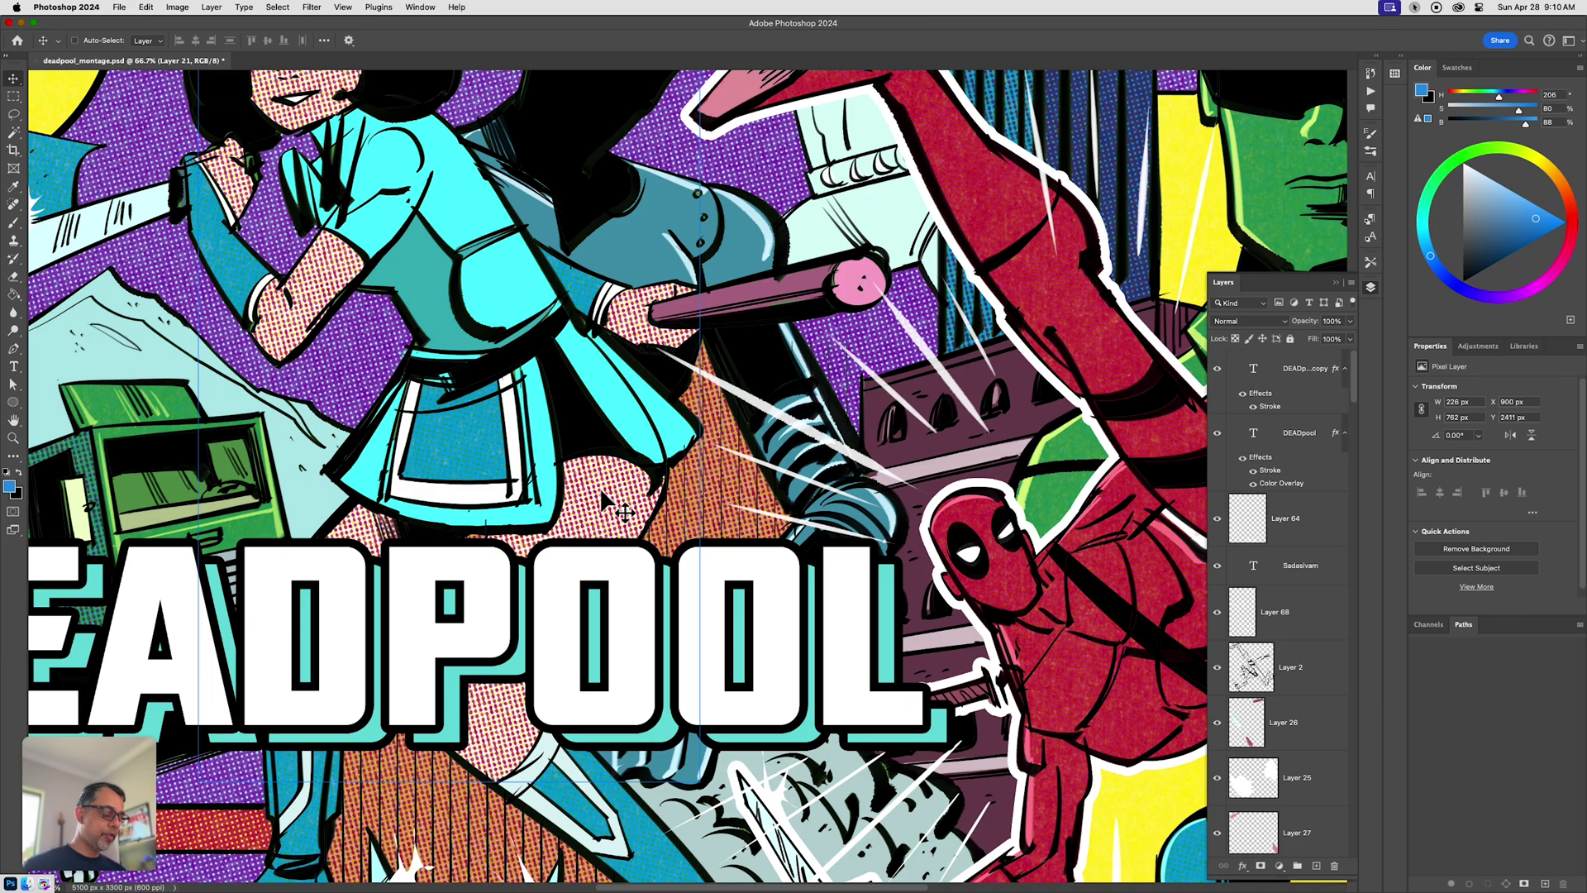
key(super+minus)
key(super+minus)
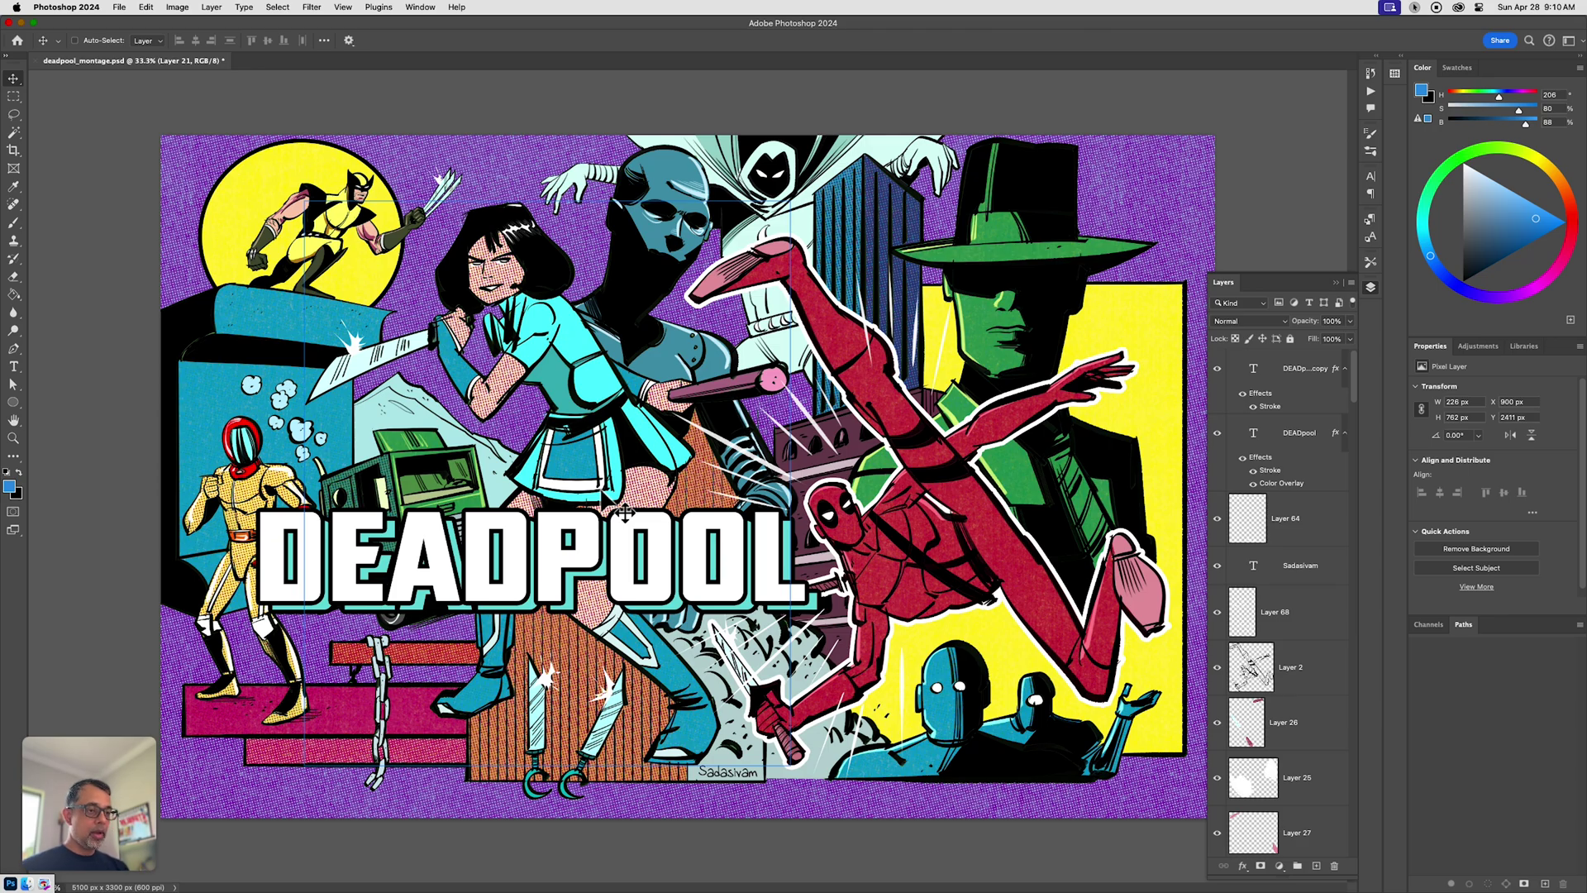
Step: Preview the artwork in grayscale using a custom proof condition simulating Working Gray - Dot Gain 20%, and return to the colour view
click(343, 6)
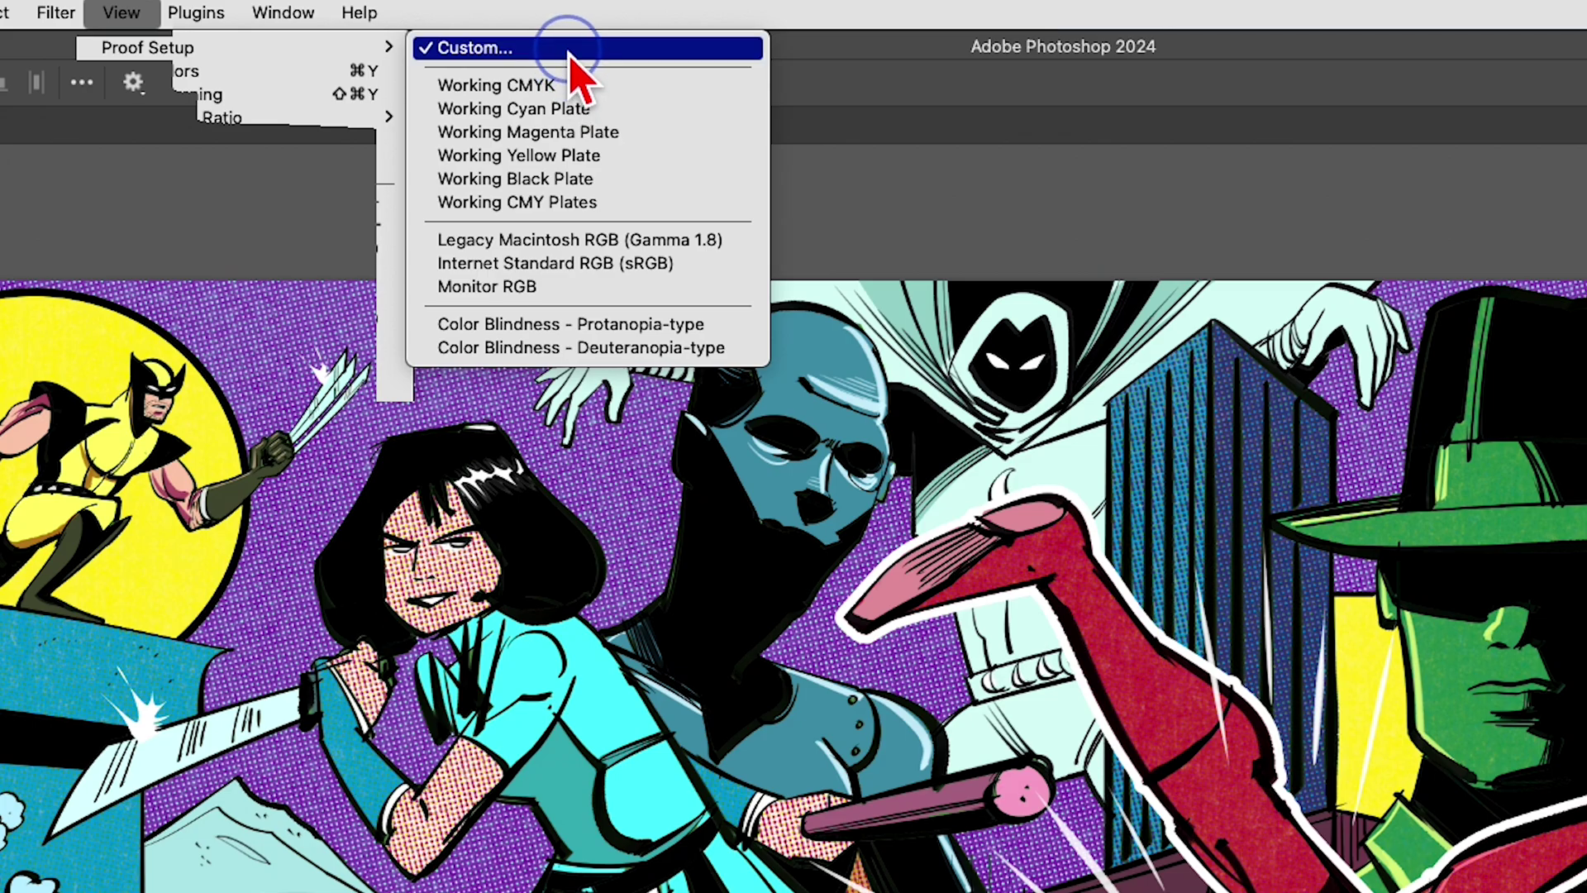
click(555, 25)
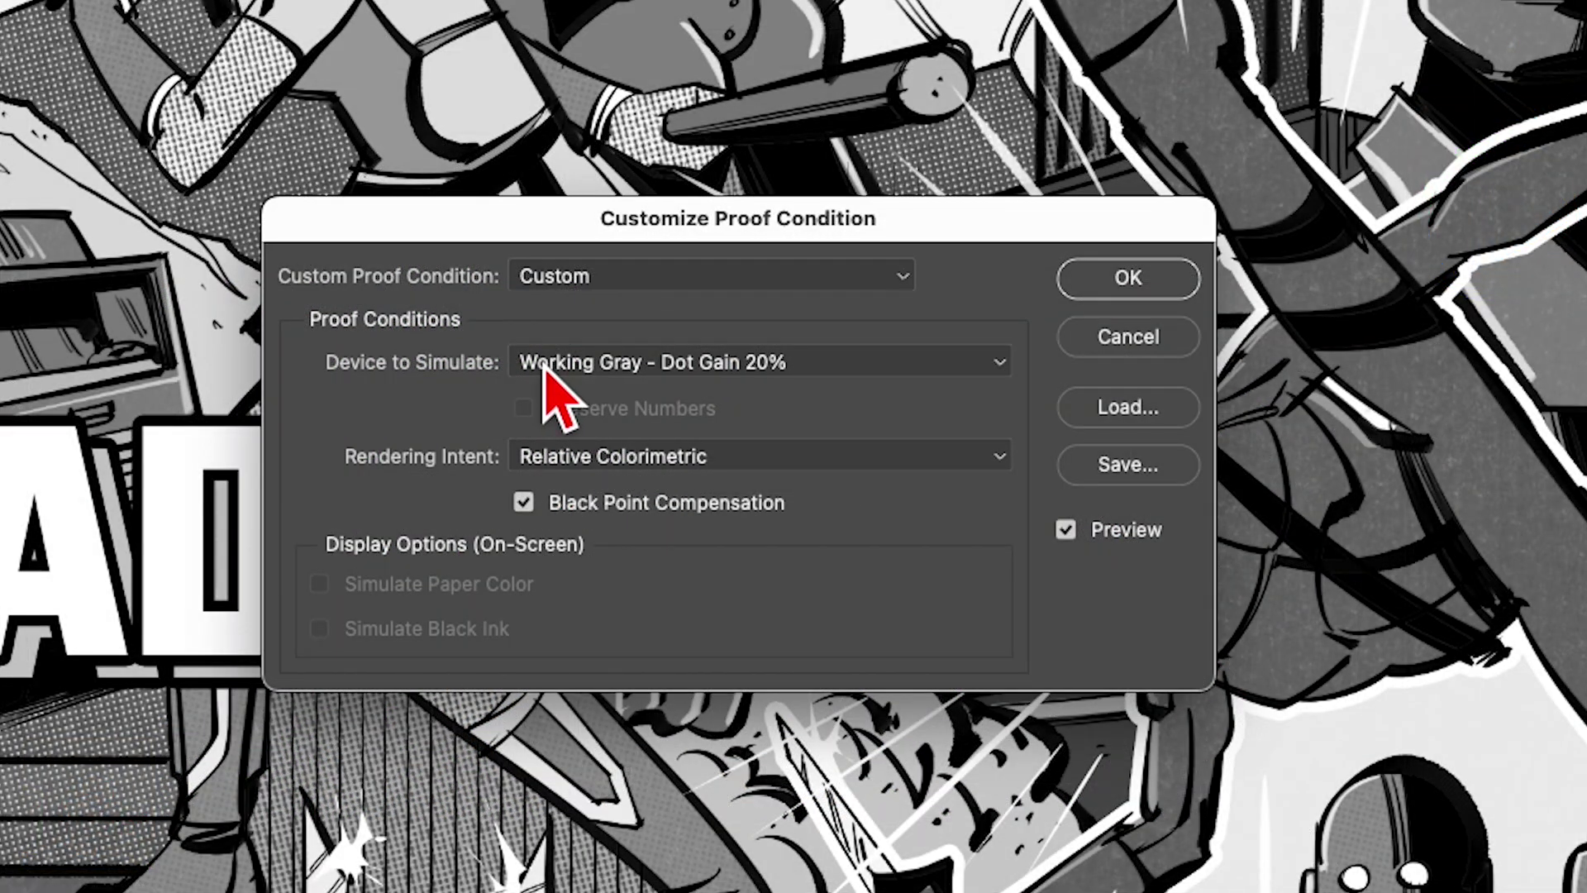
click(636, 488)
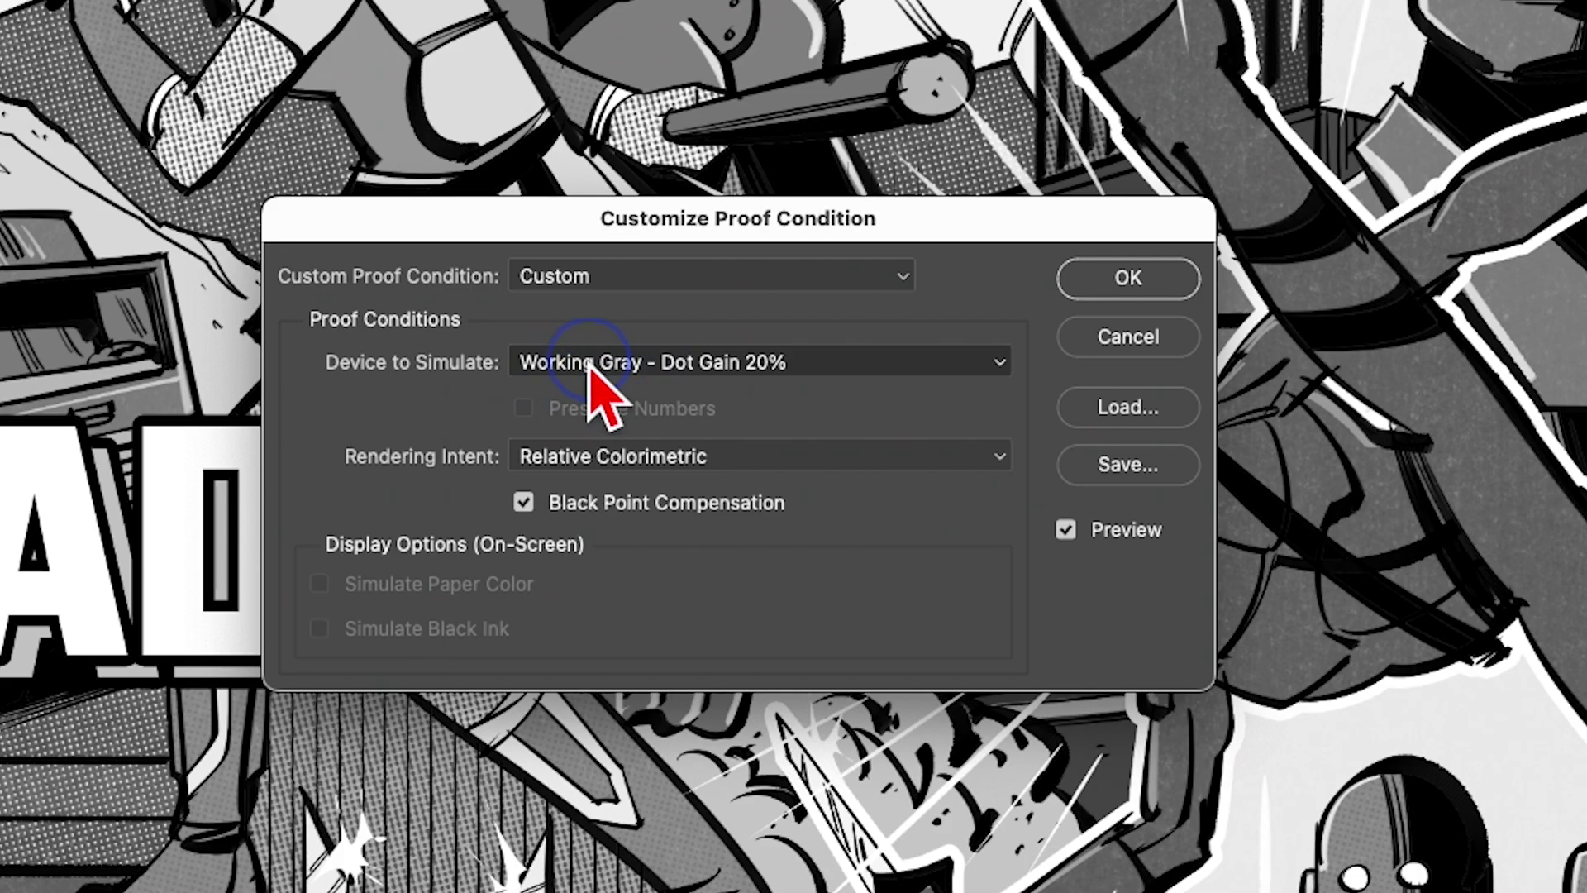
click(607, 366)
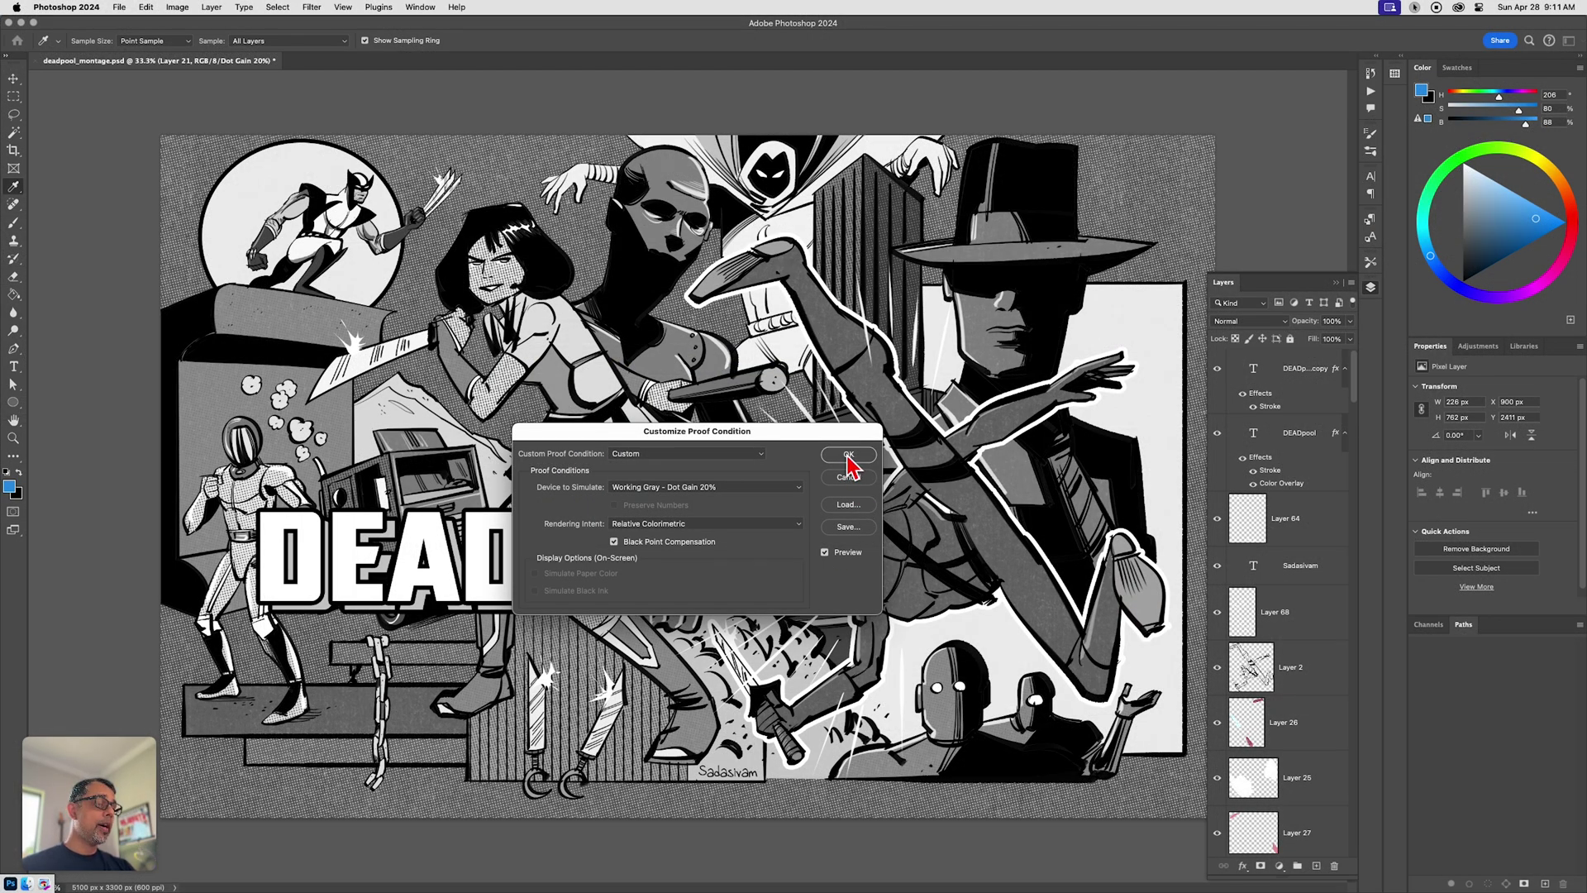
click(847, 457)
key(v)
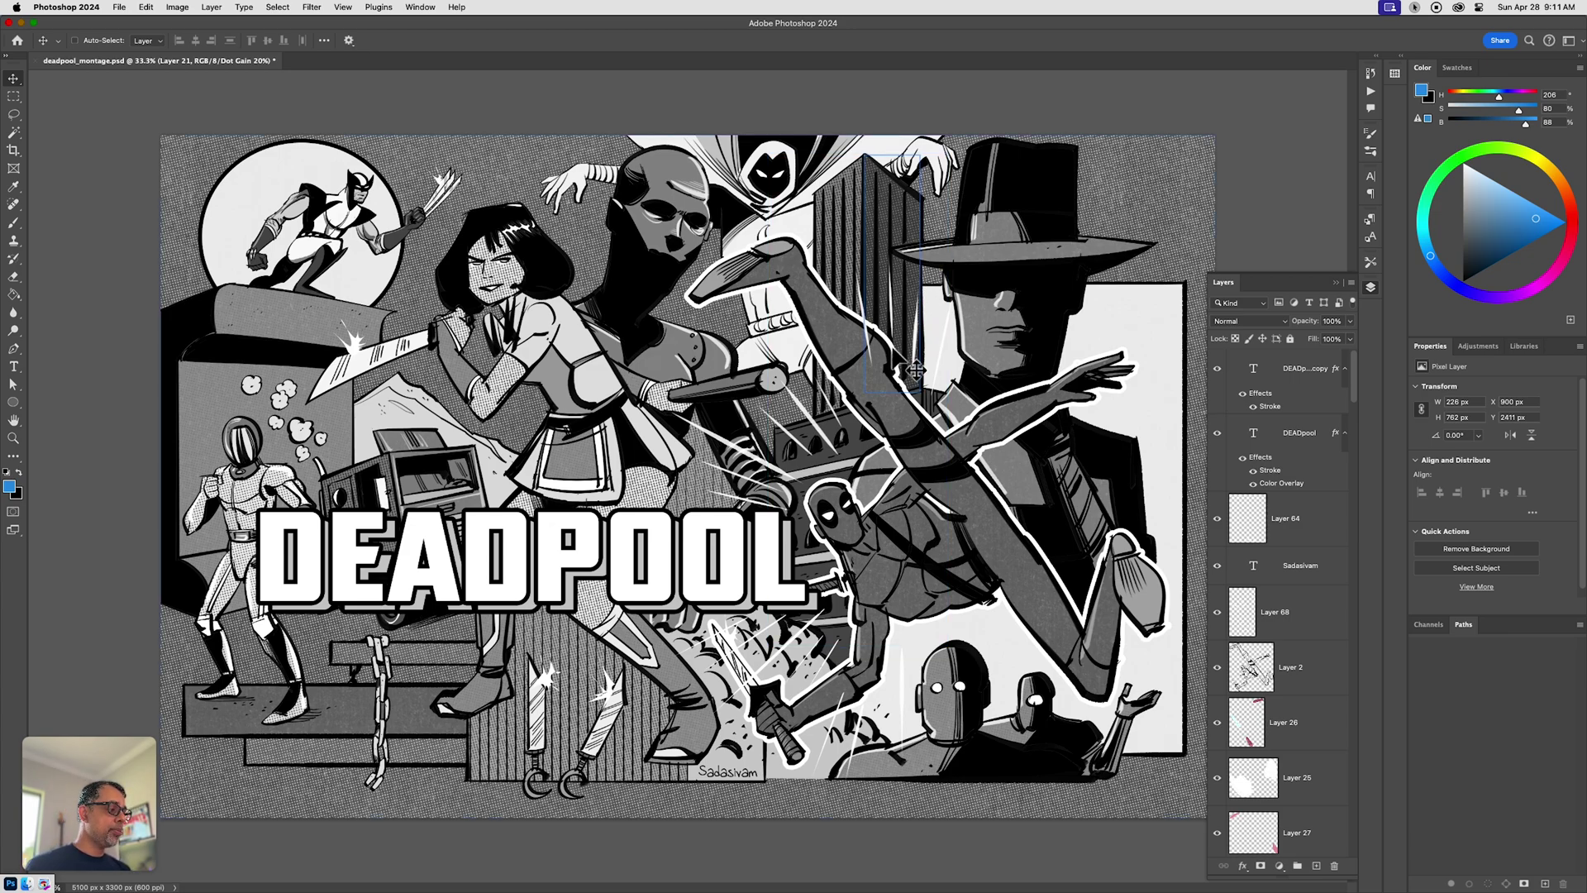
key(super)
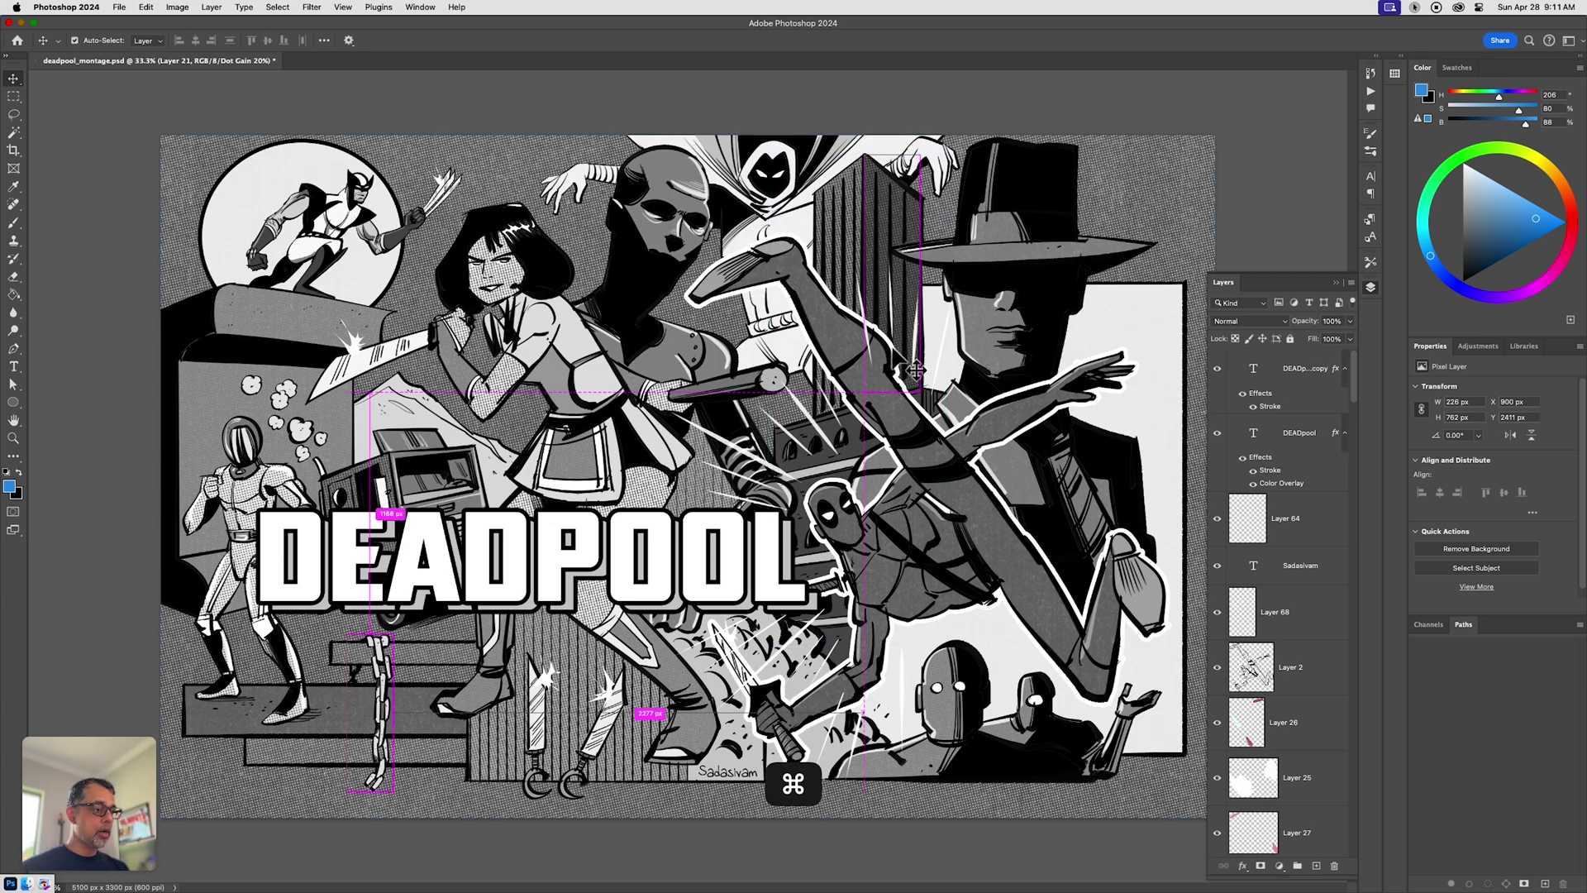
key(super+y)
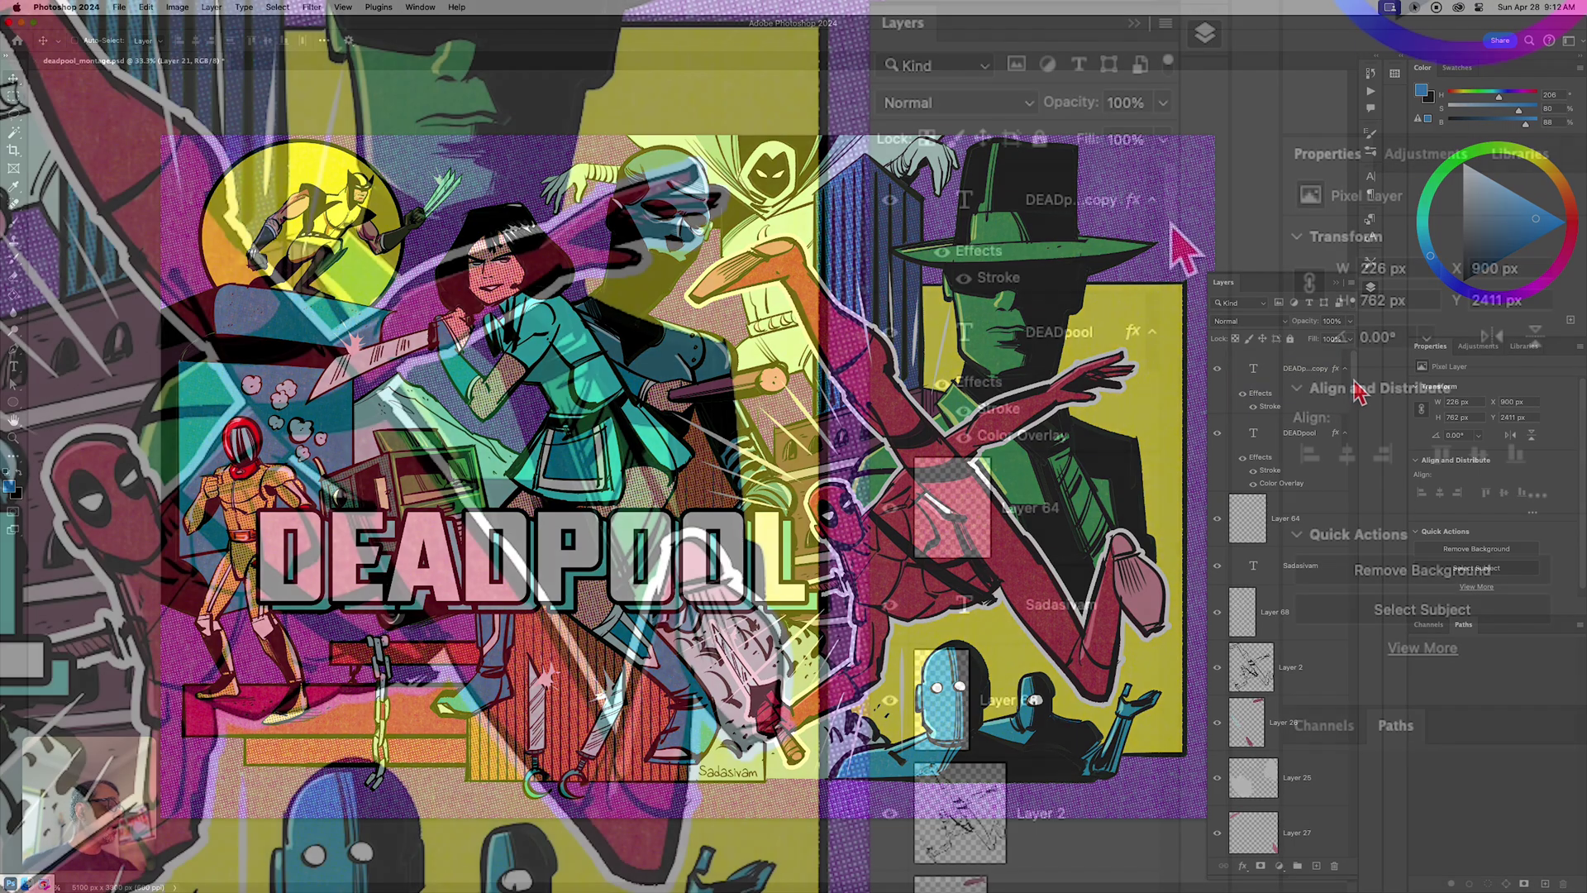
Step: Add a new layer directly above Layer 21, beneath the Deadpool figure's layers, and fill it with the blue foreground colour
drag(1355, 383, 1356, 405)
mouse_move(1178, 280)
mouse_down()
mouse_move(1171, 301)
mouse_move(1170, 263)
mouse_up()
click(1009, 442)
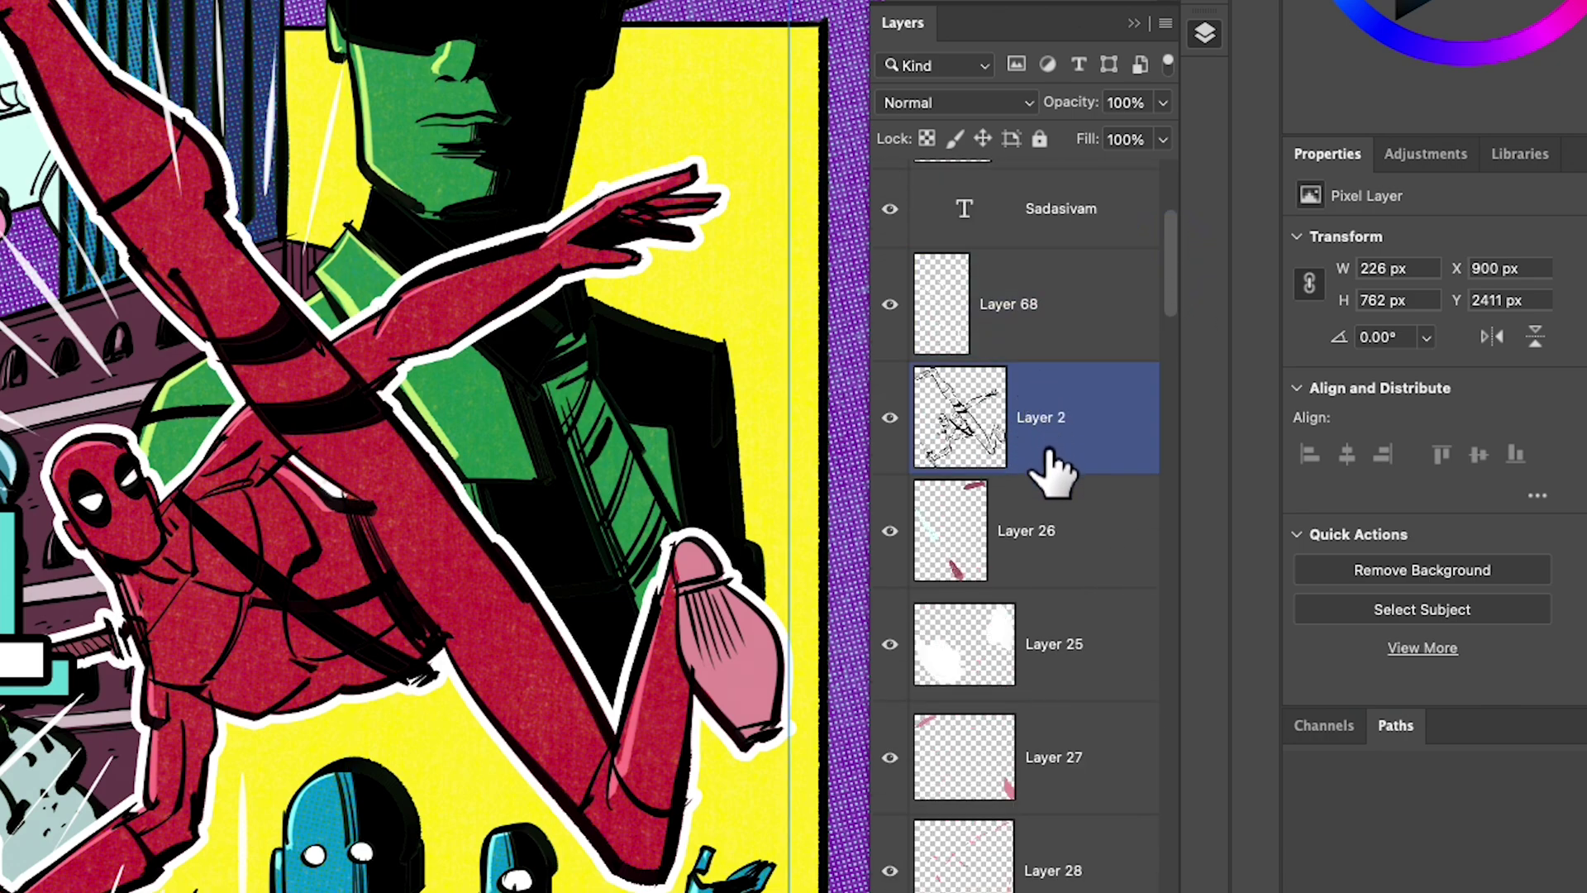
drag(1180, 312, 1182, 343)
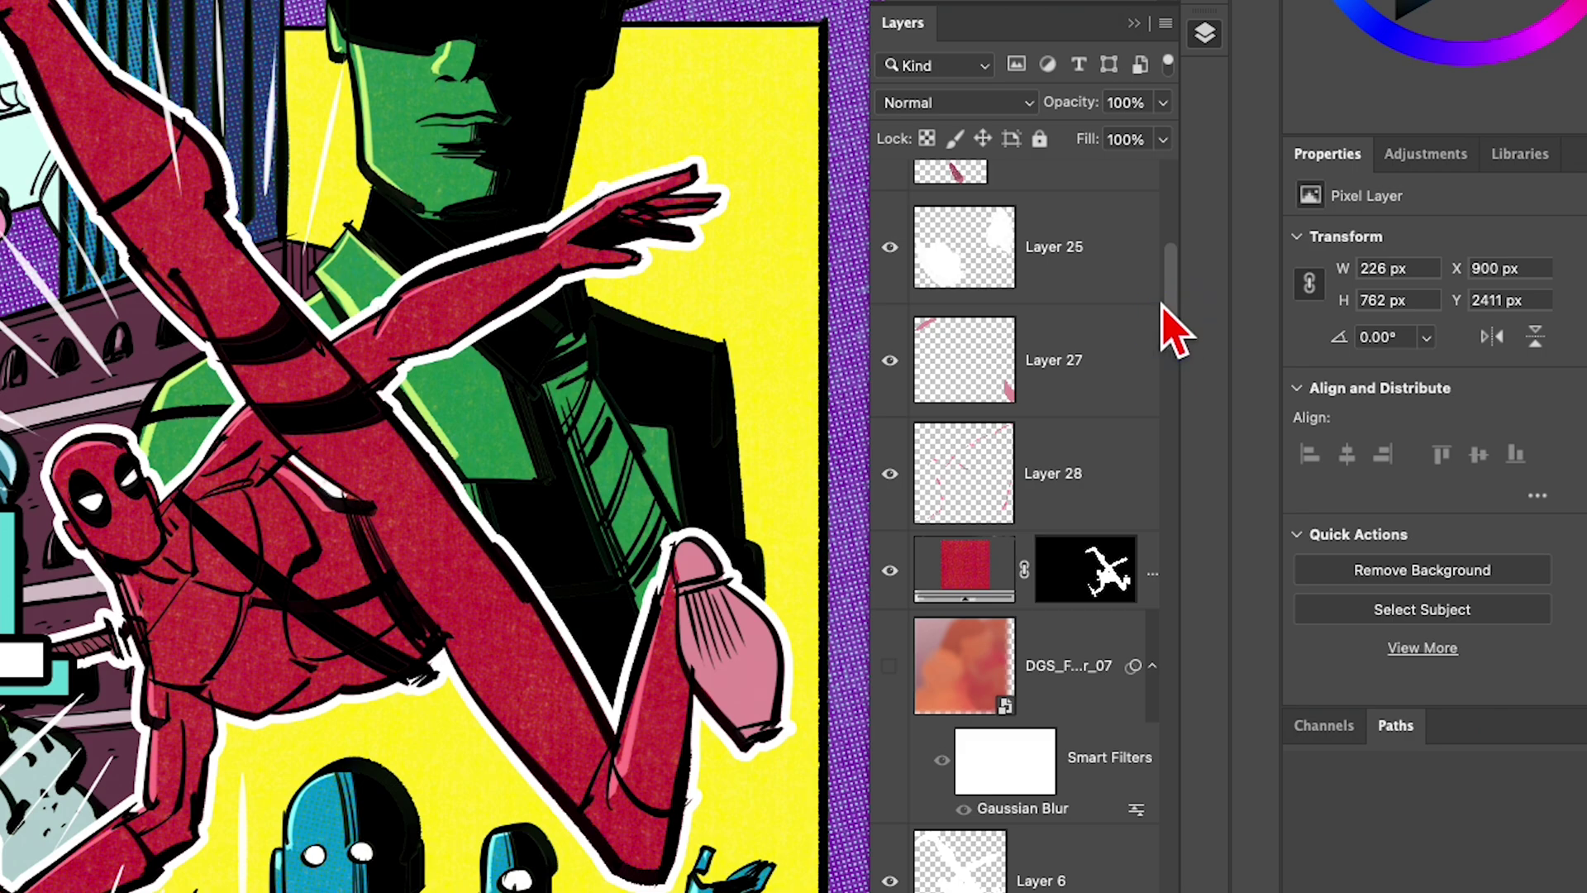
click(16, 10)
click(16, 10)
drag(1180, 326, 1183, 379)
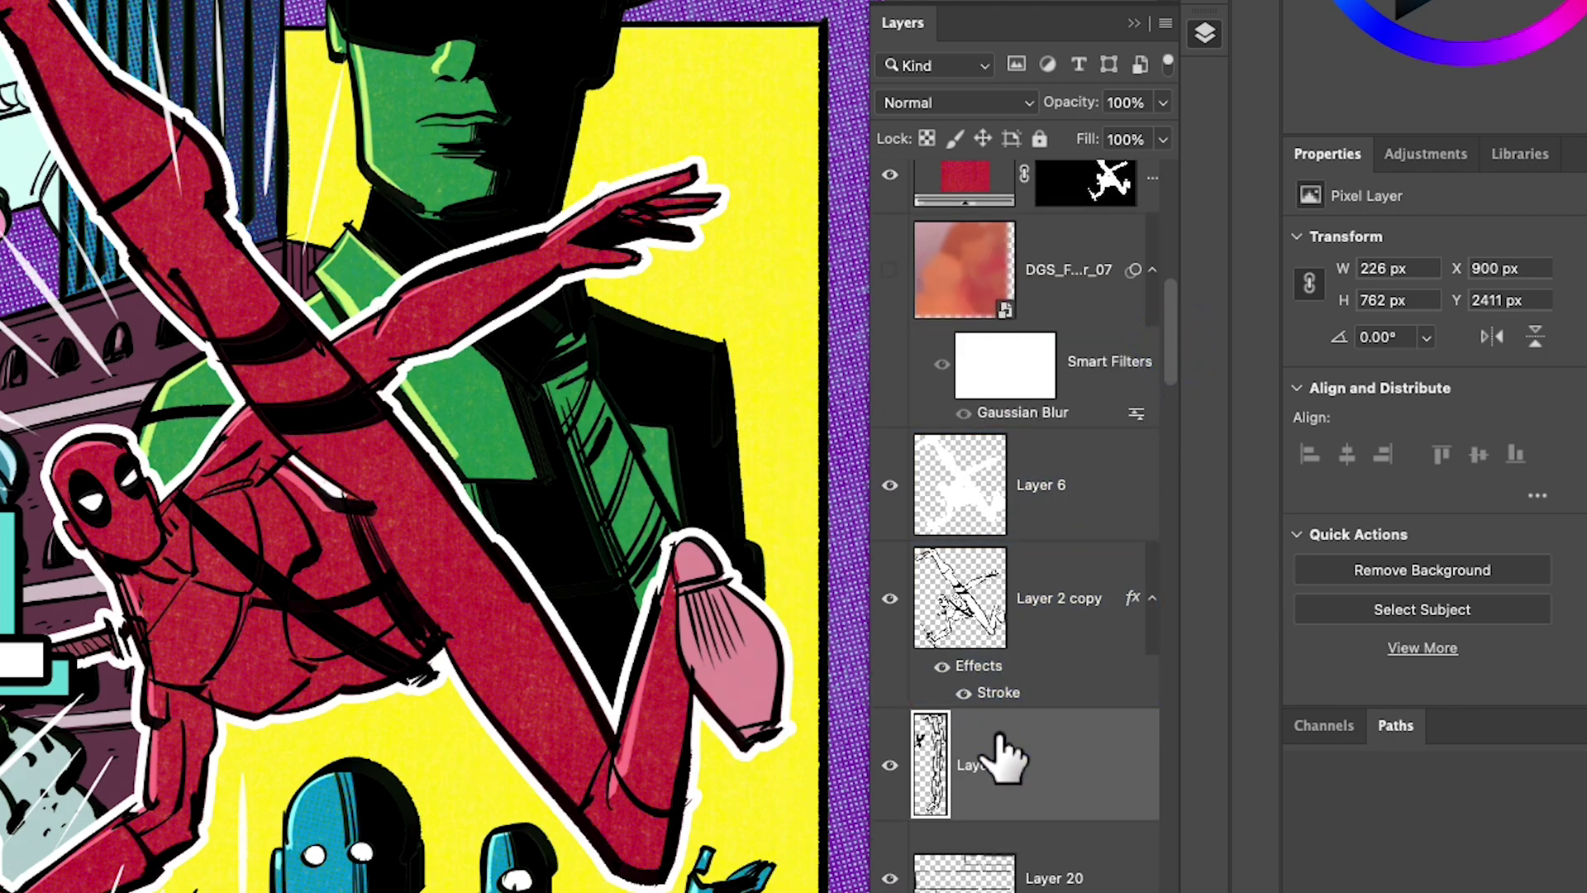
key(super+shift+alt+n)
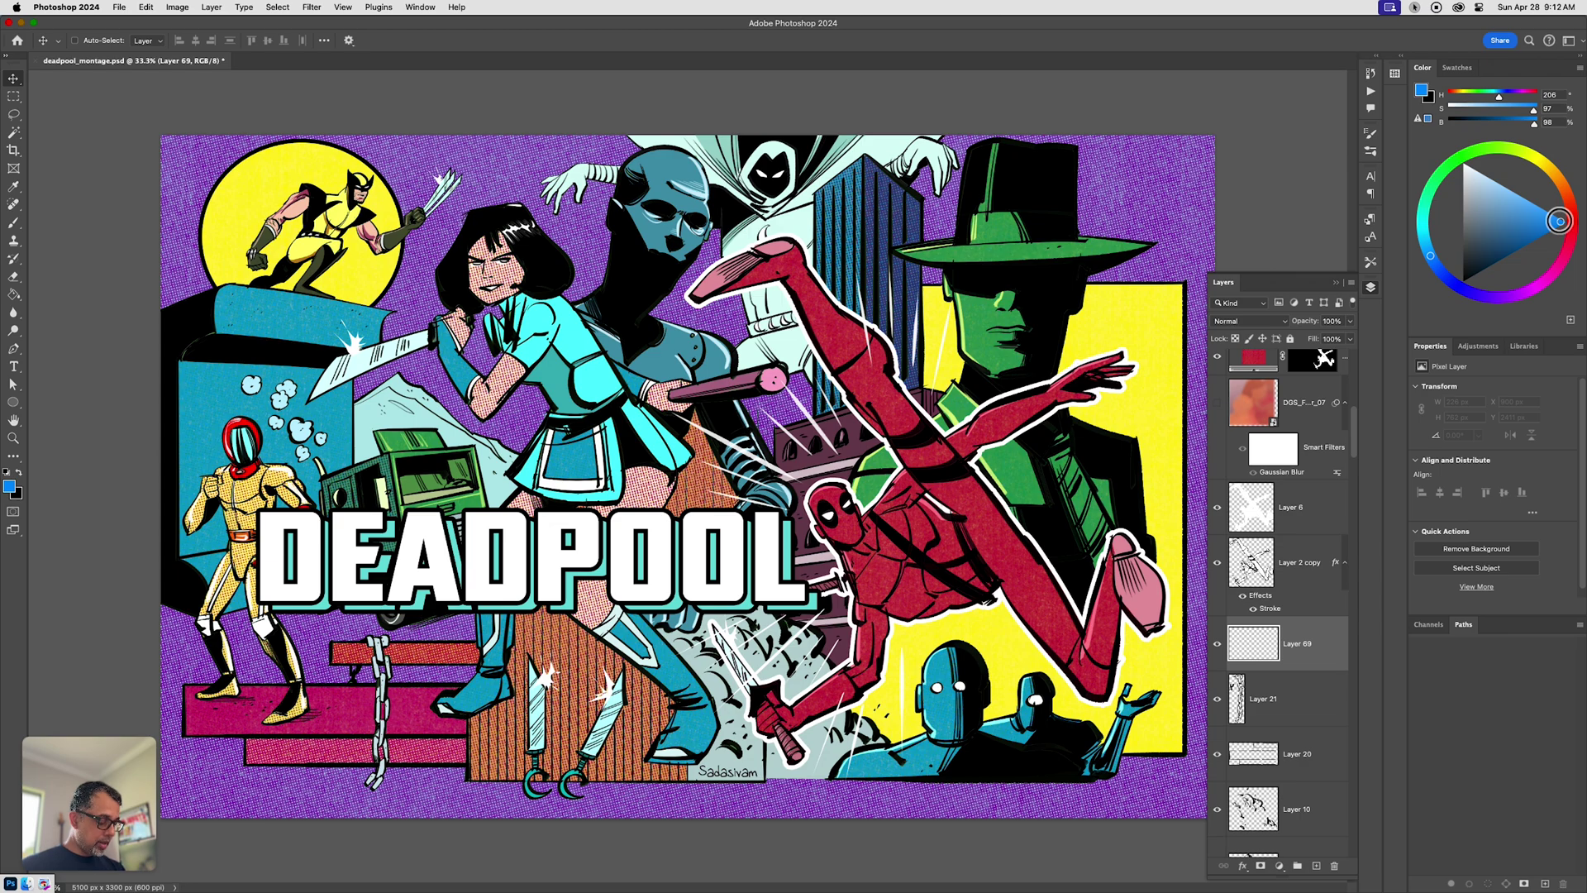
key(alt+BackSpace)
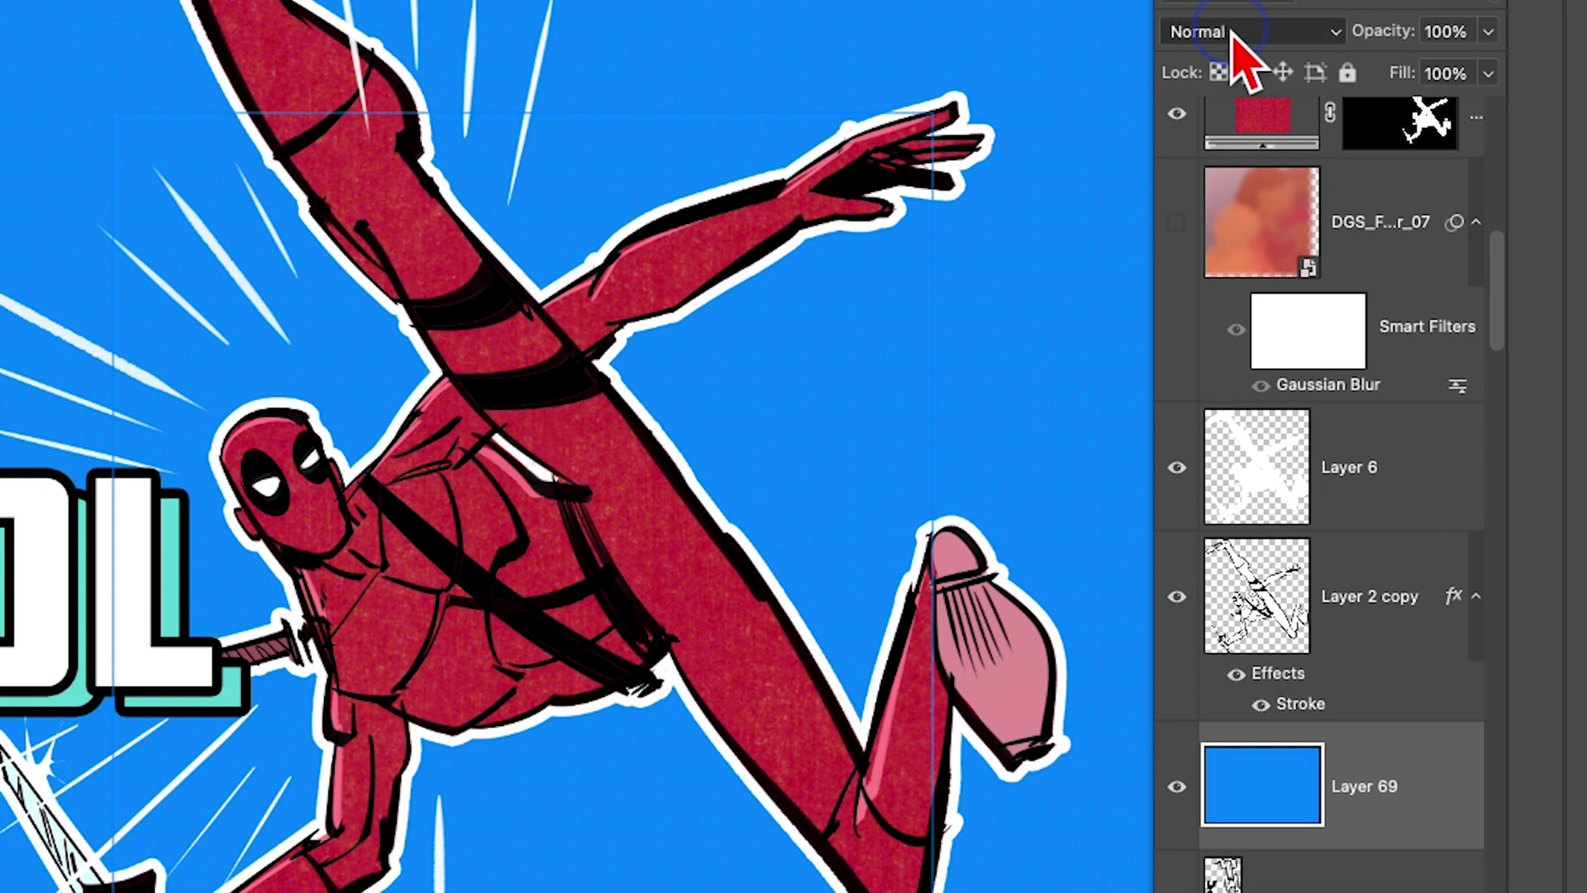
Step: Set the blue fill layer's blend mode to Hue and check the artwork's values with the grayscale proof on and off
click(1231, 31)
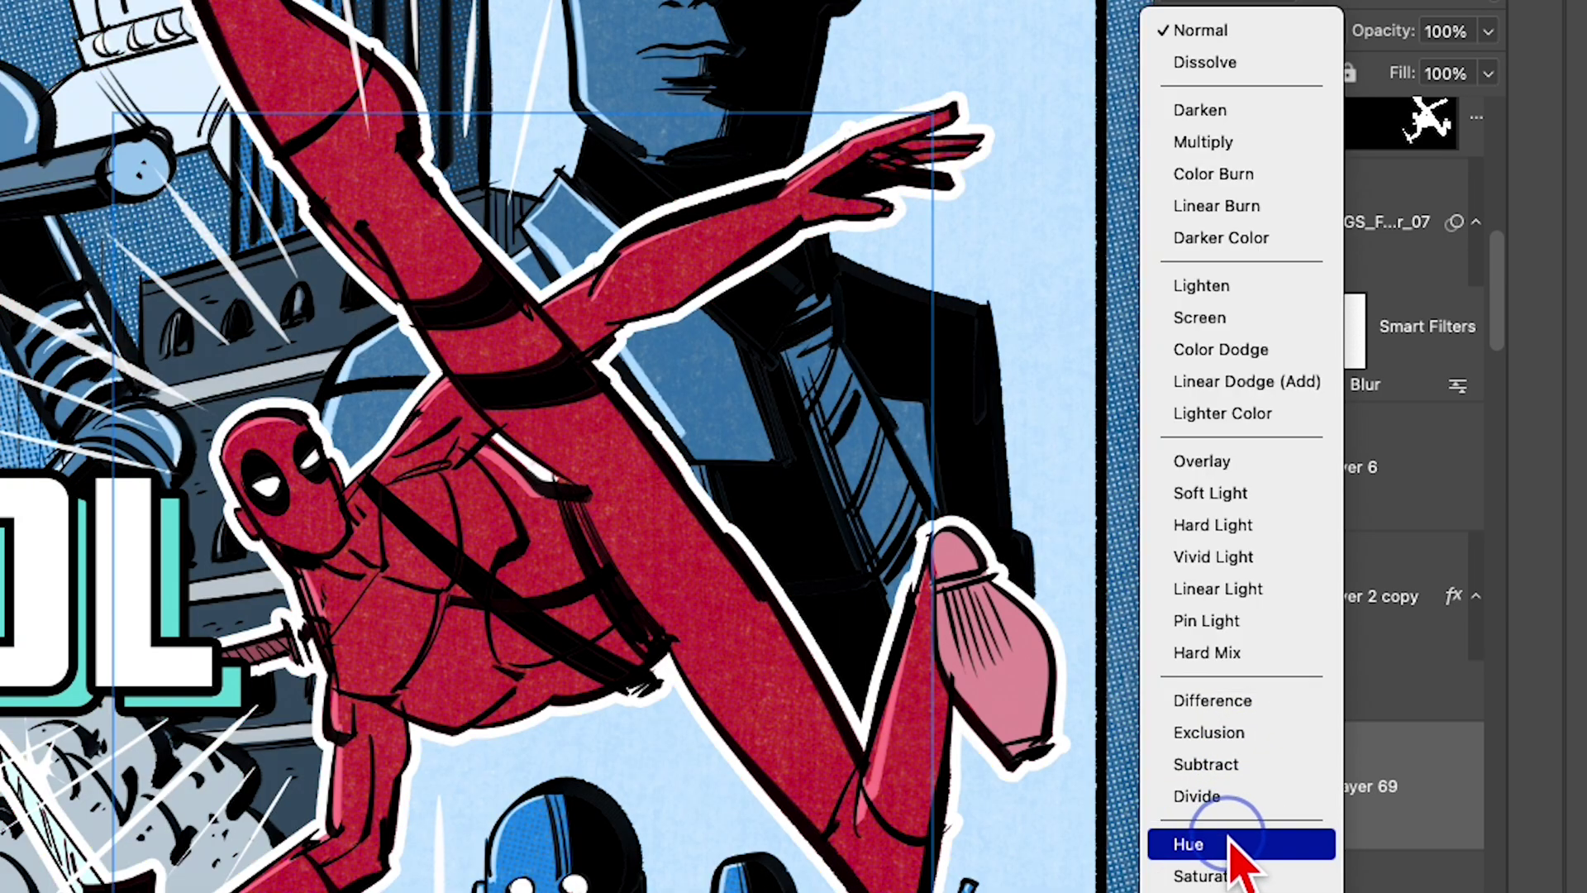
click(1231, 841)
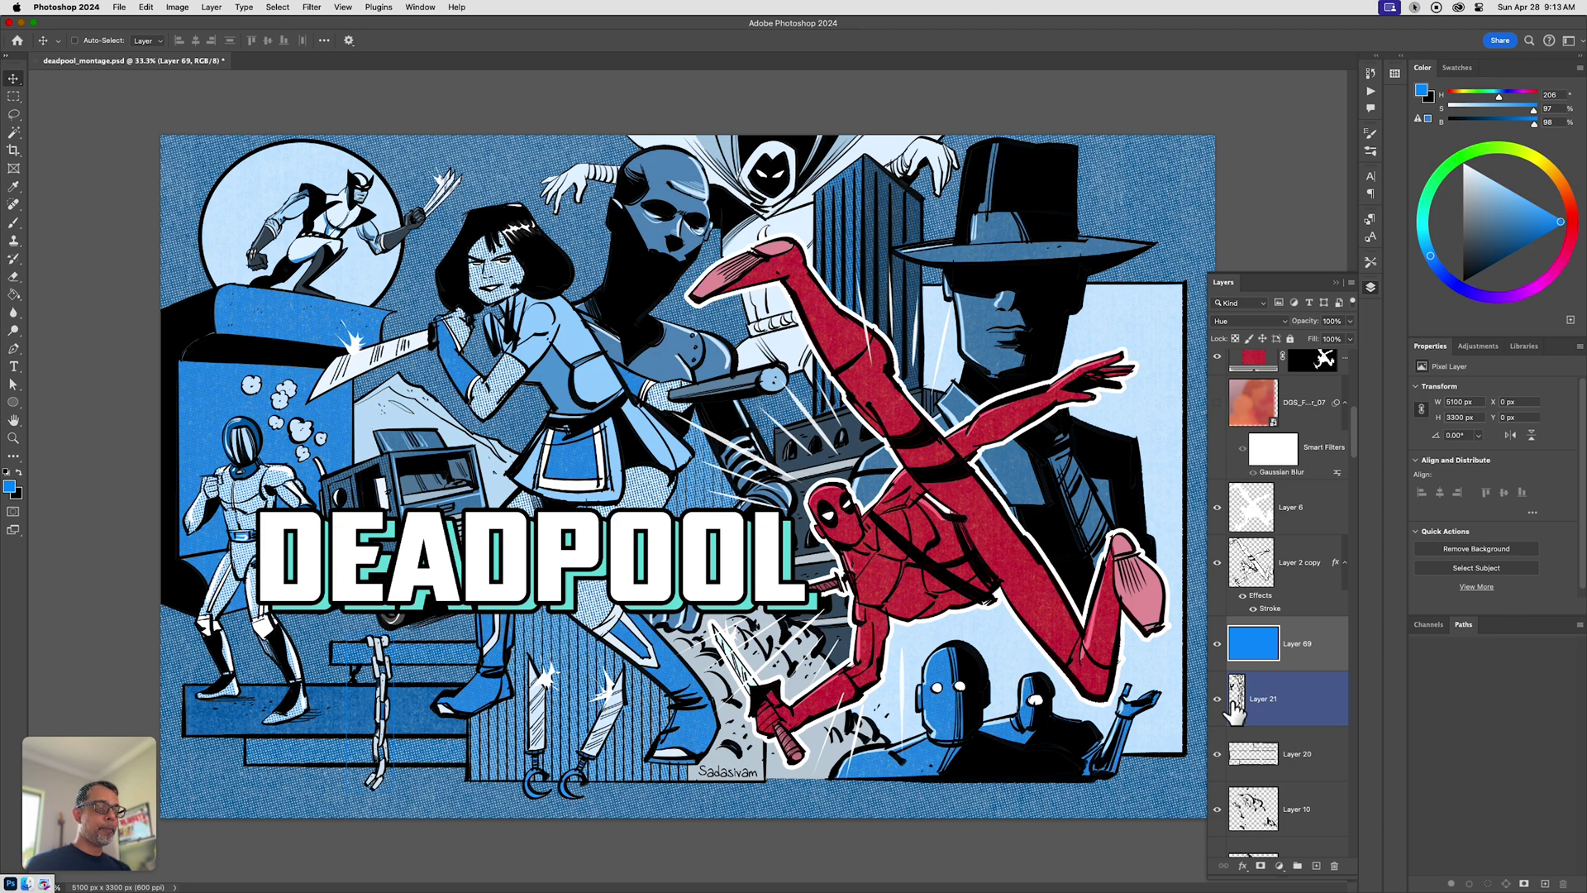
key(ctrl+y)
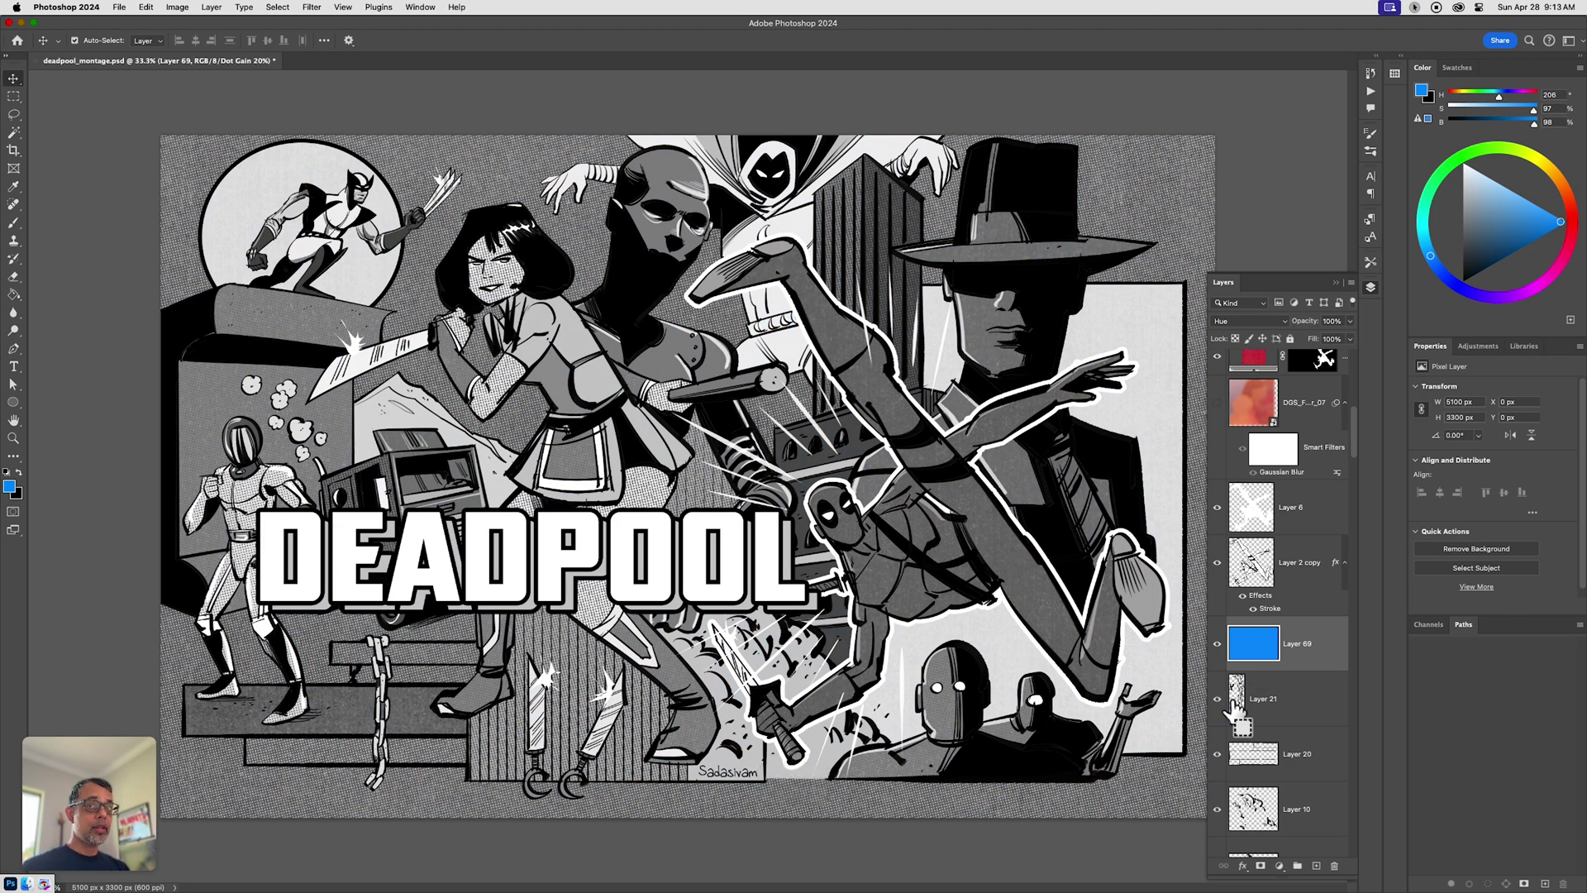
key(ctrl+y)
click(1236, 710)
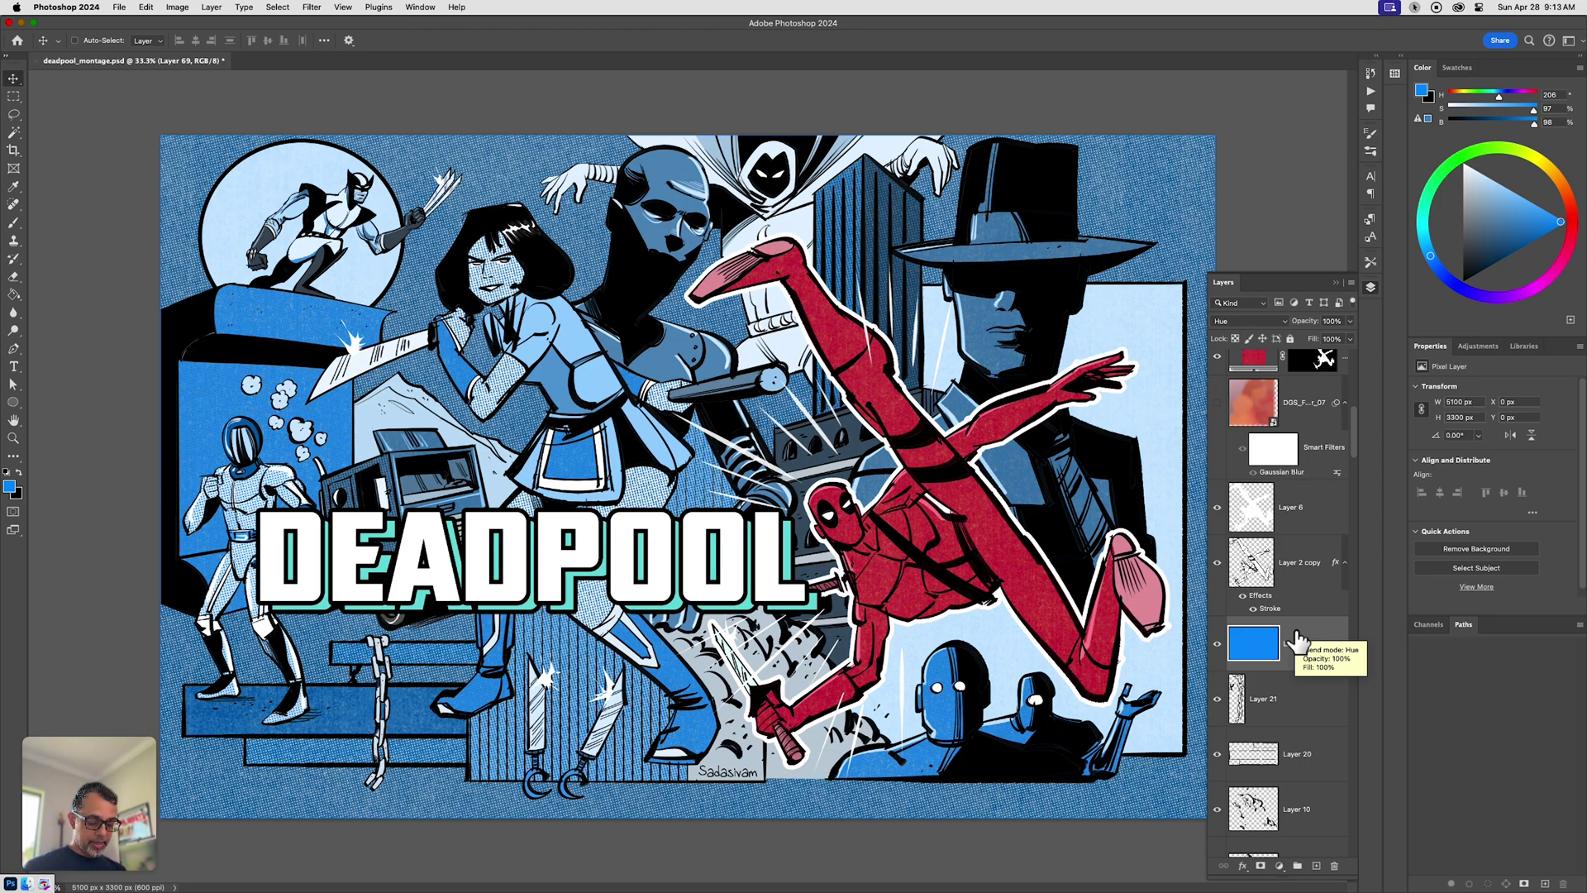
Step: Adjust the fill layer's Hue/Saturation to hue -60, saturation -62 and lightness -10
key(super+u)
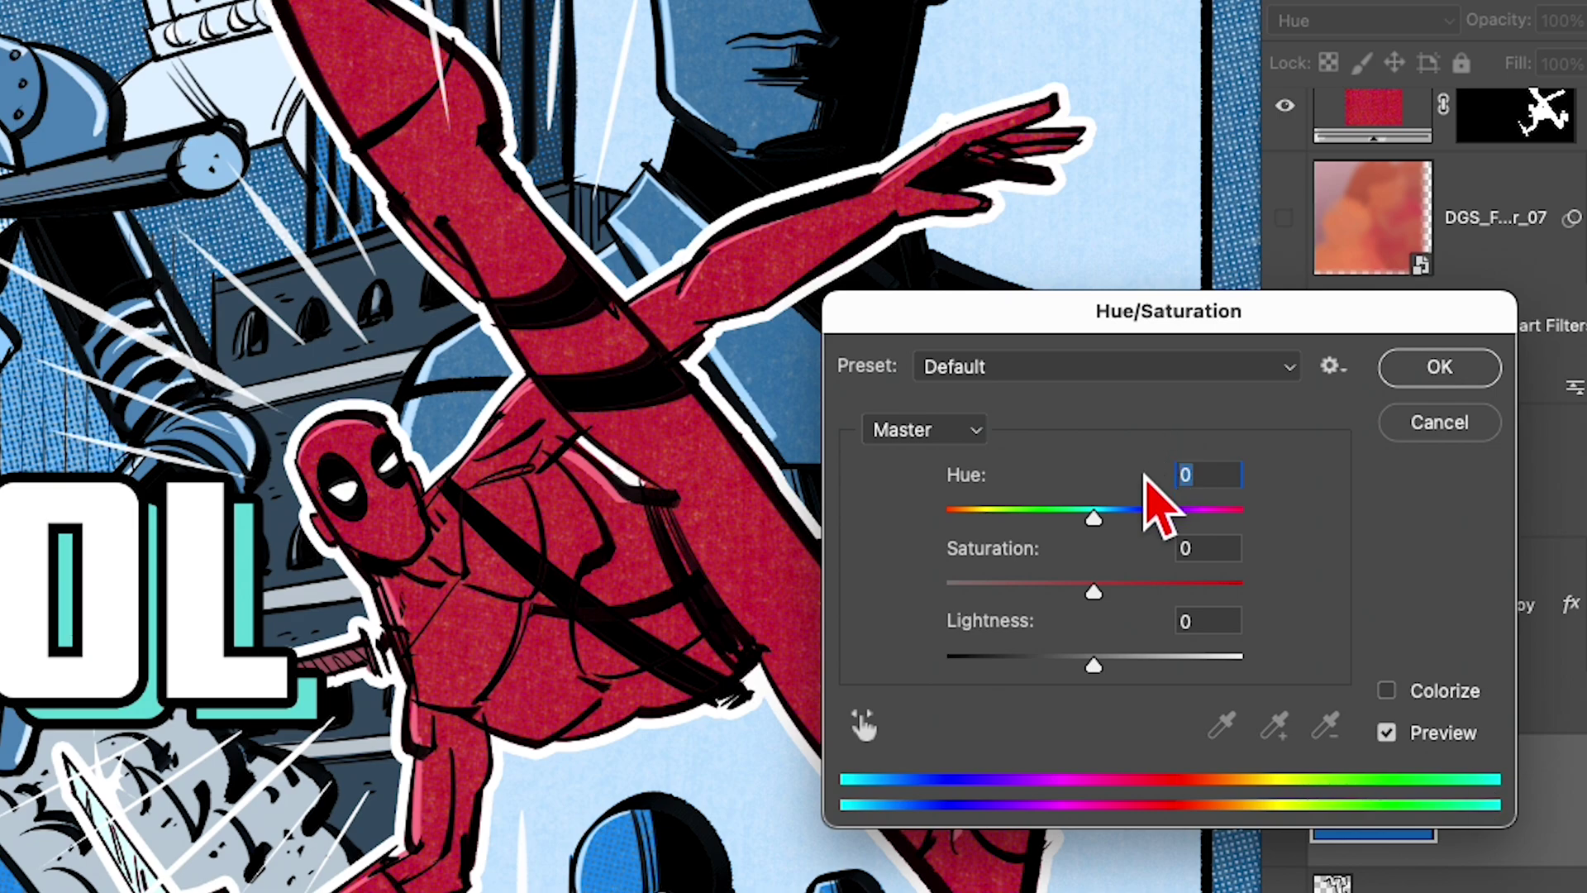
drag(1094, 516, 1022, 566)
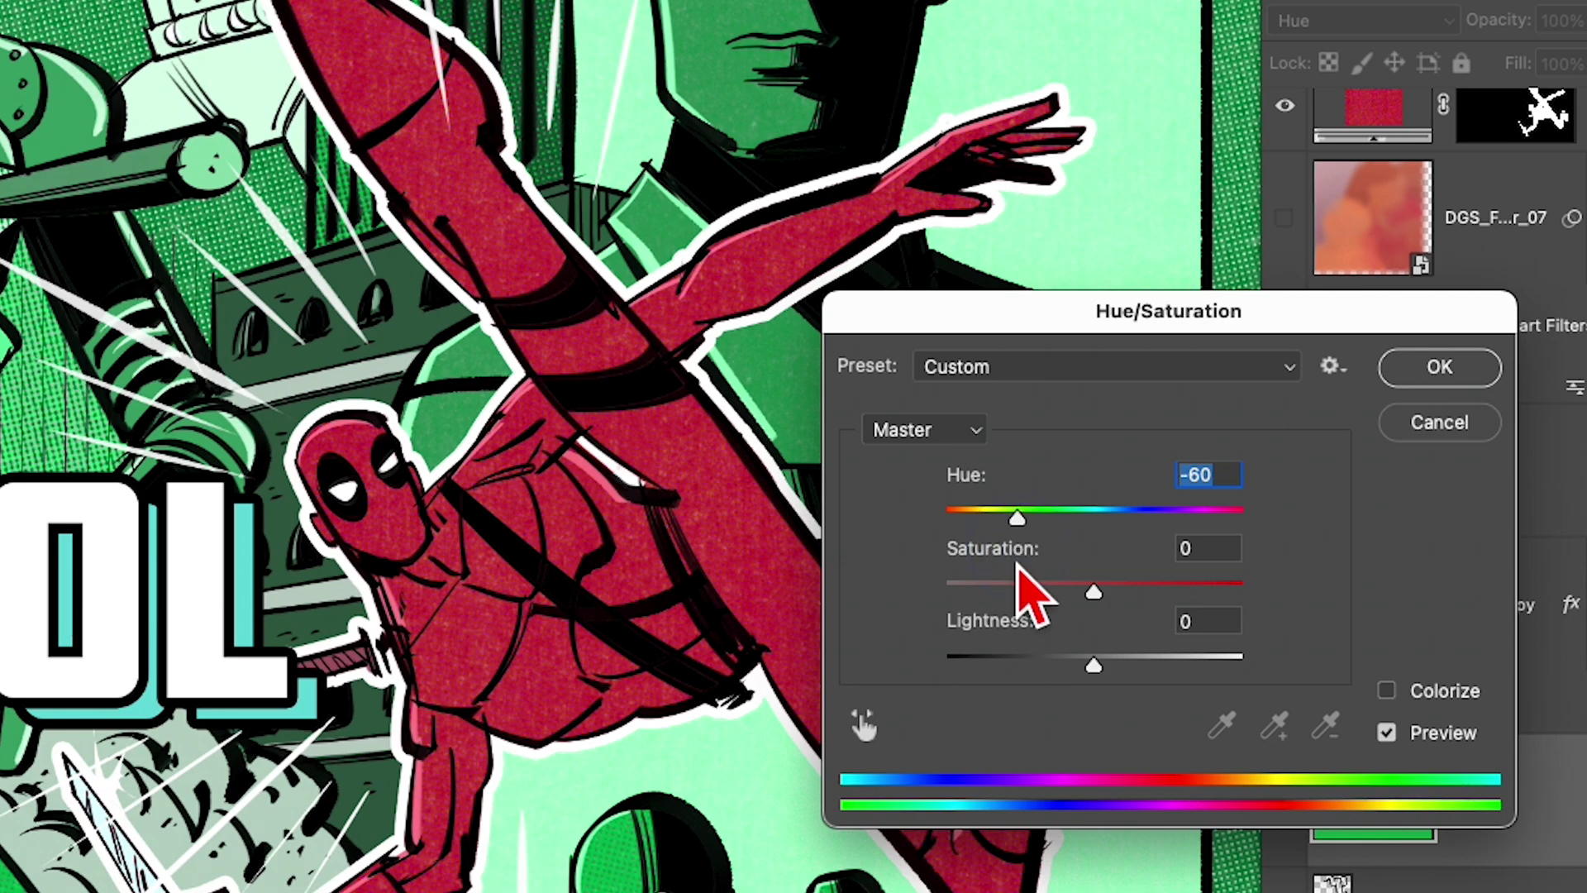
drag(1093, 589, 1005, 612)
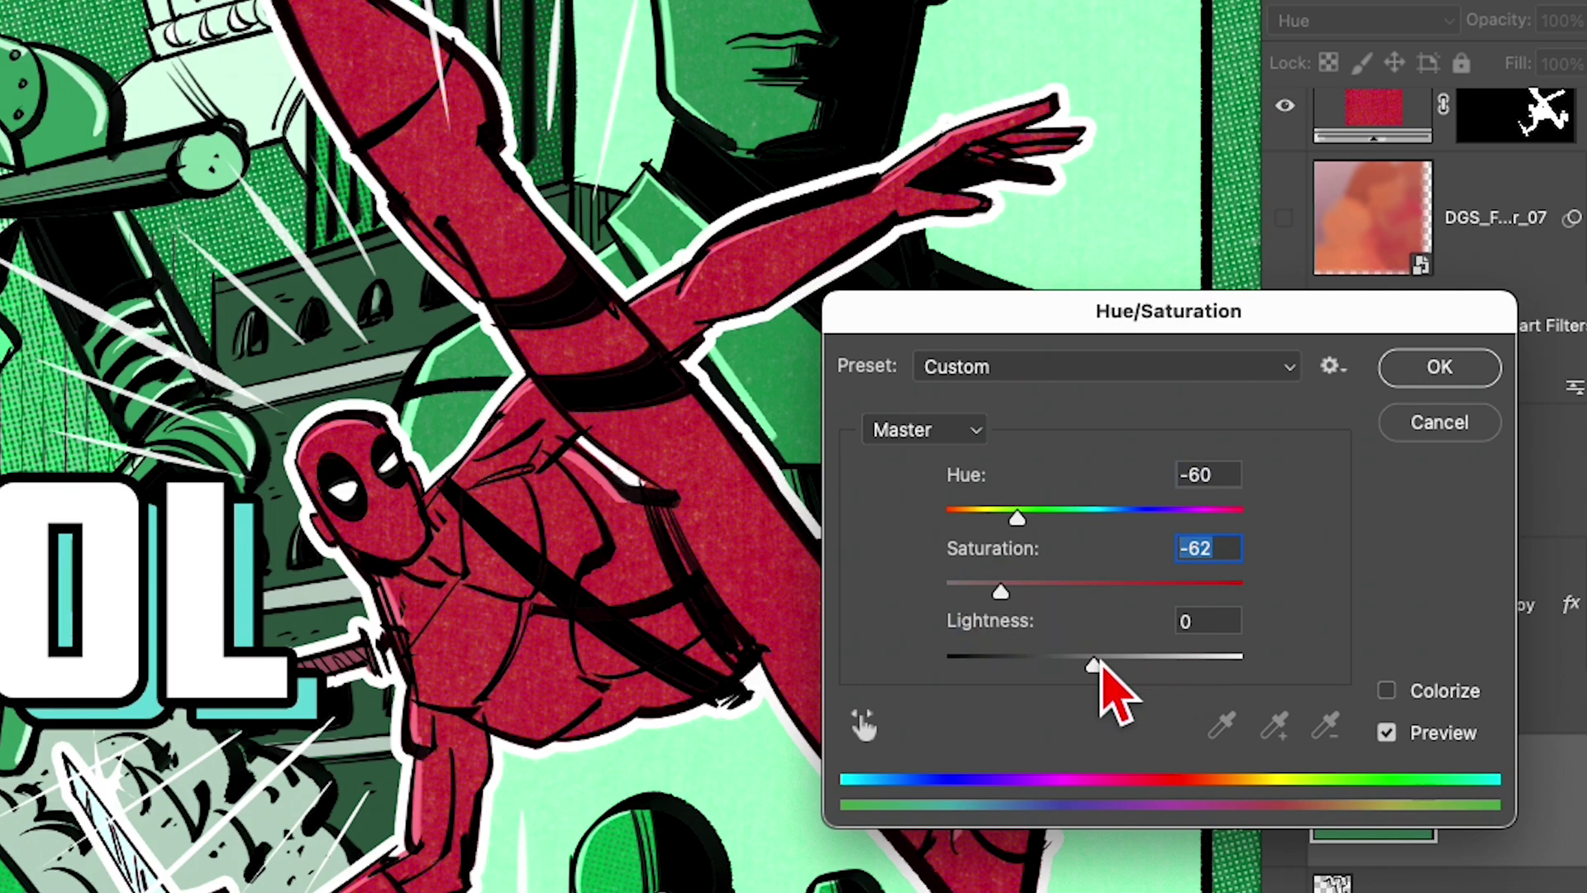
mouse_move(1096, 665)
mouse_down()
mouse_move(1167, 666)
mouse_move(1056, 679)
mouse_move(1081, 667)
mouse_up()
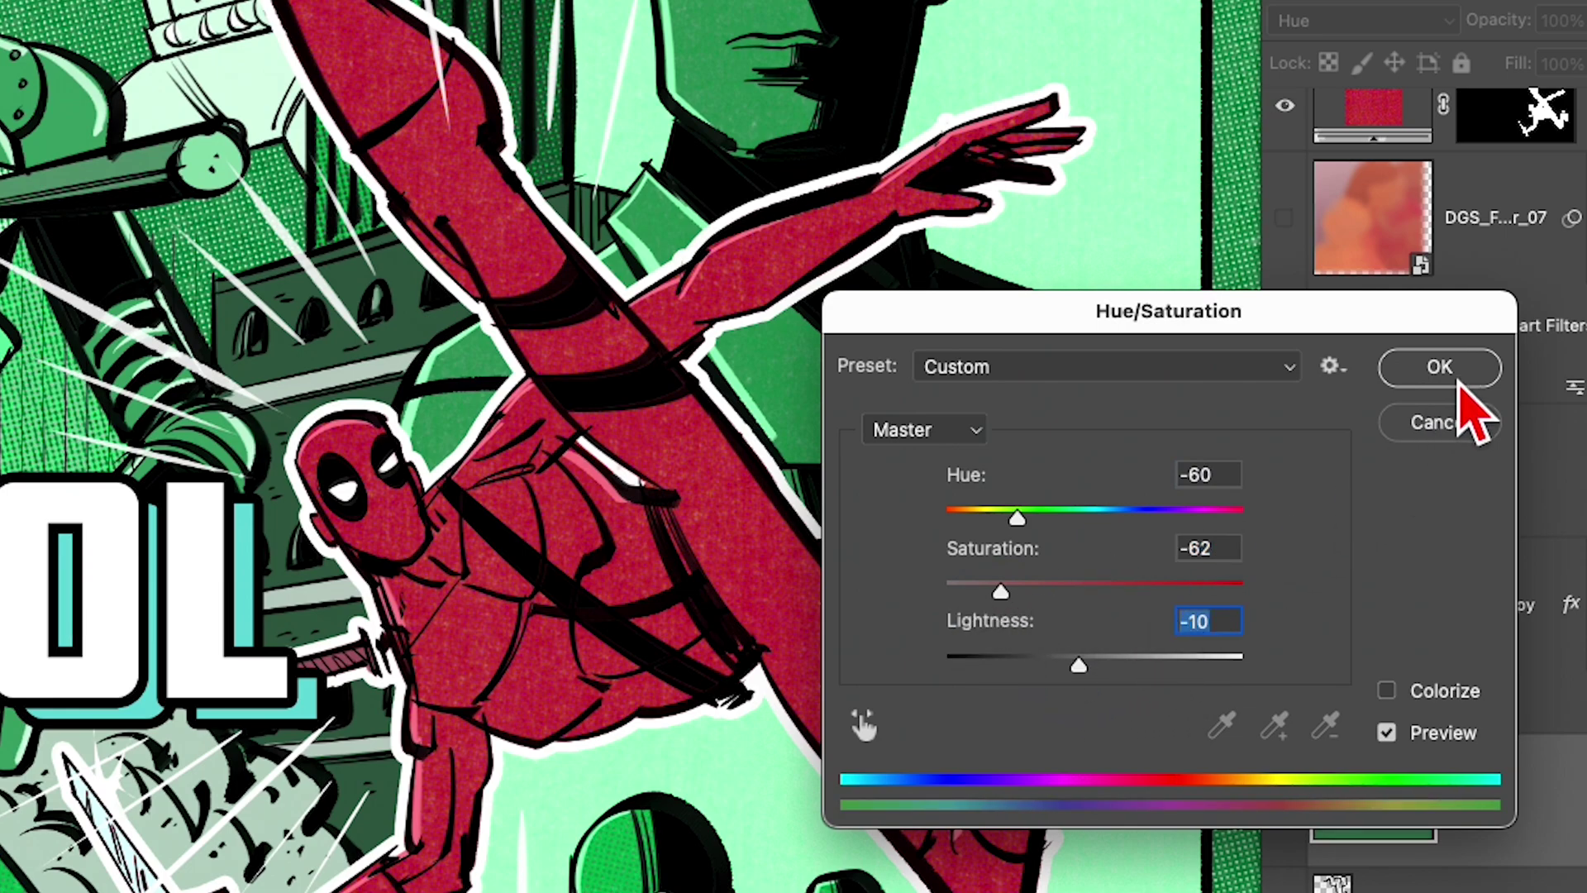
click(1459, 373)
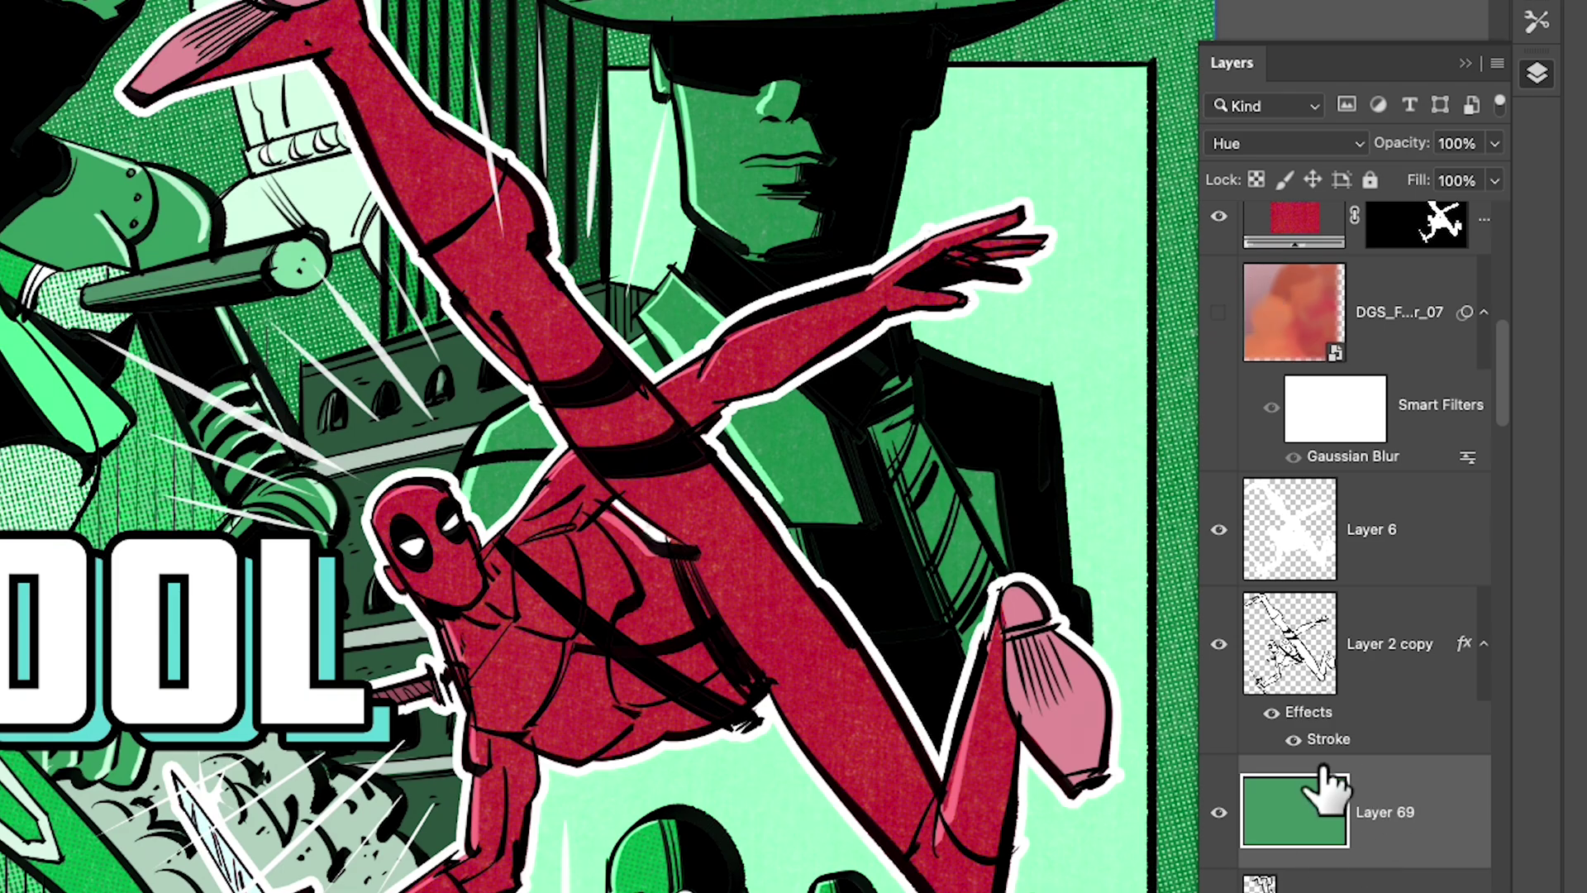
Step: Keep Hue as the green fill layer's blend mode and collapse the floating layer list
click(1282, 143)
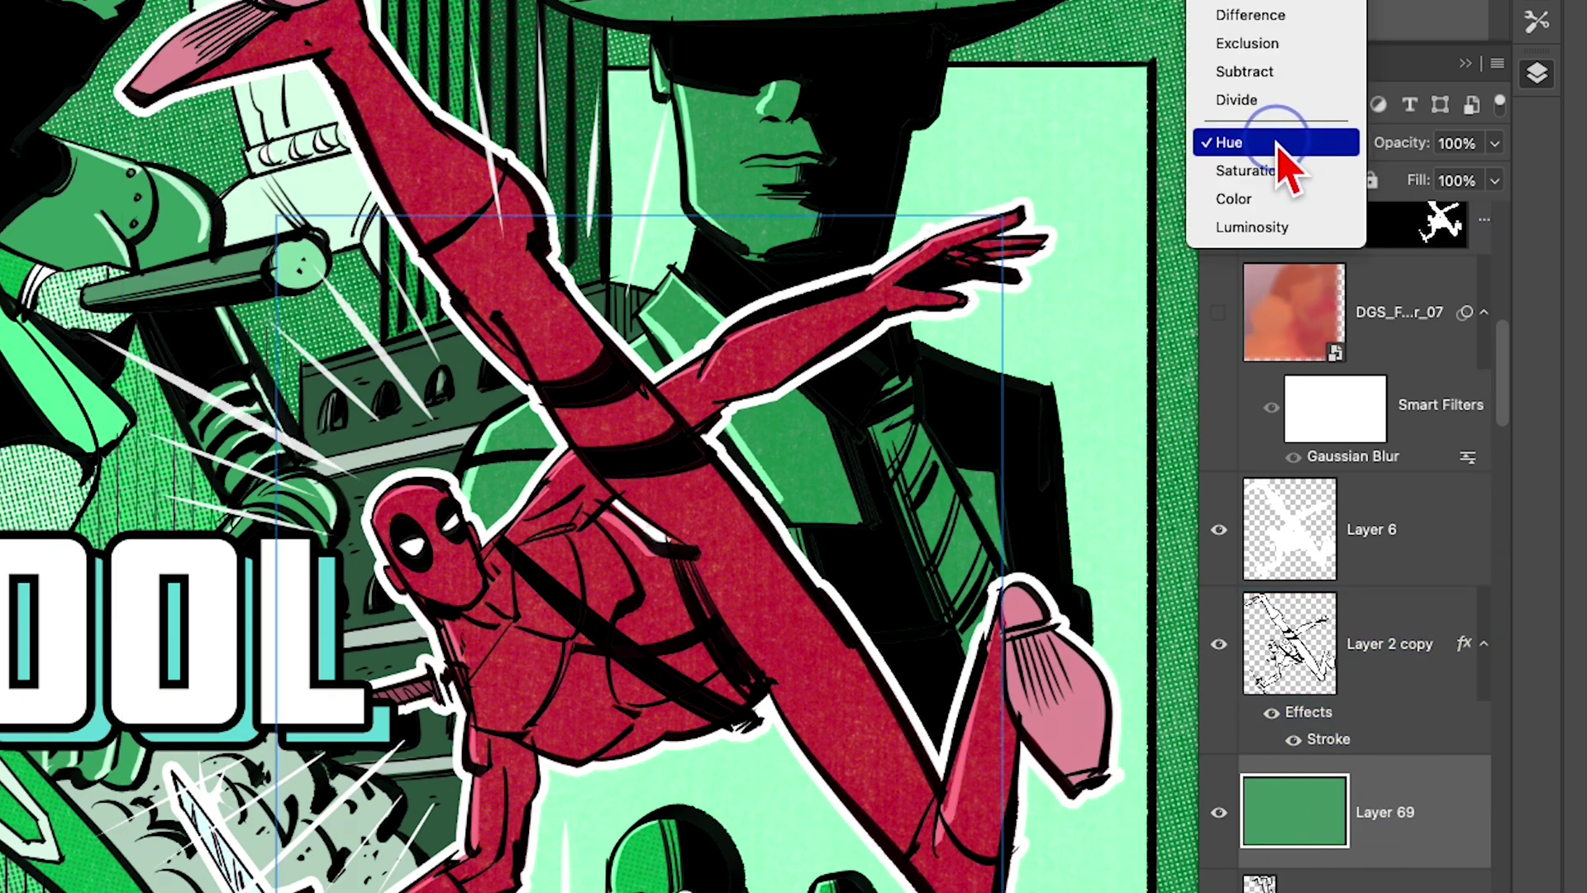
click(1280, 147)
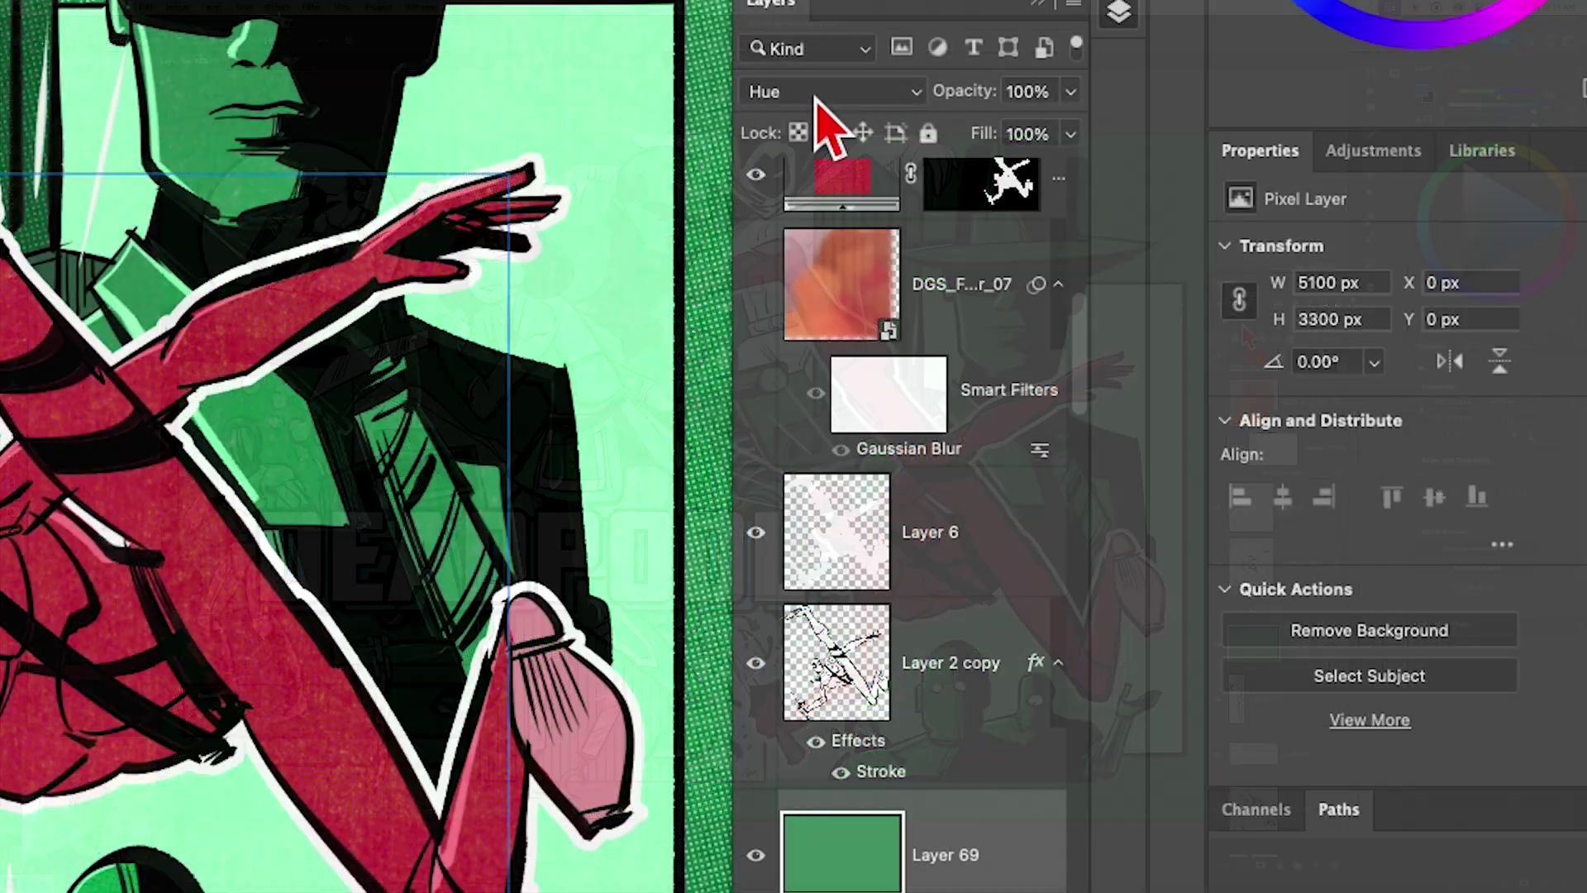
click(1117, 2)
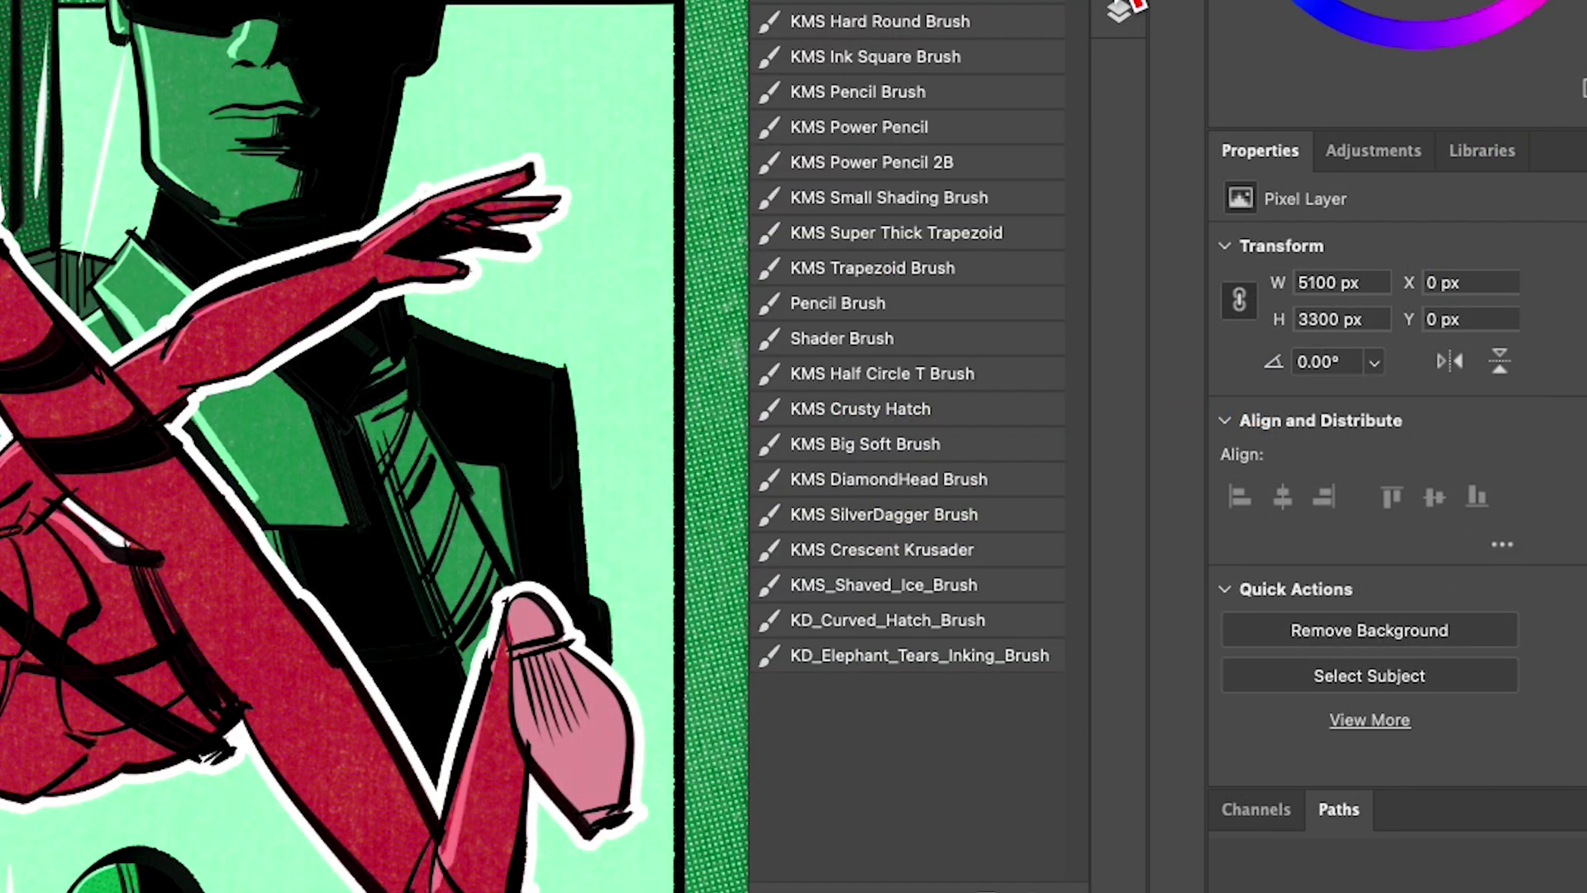